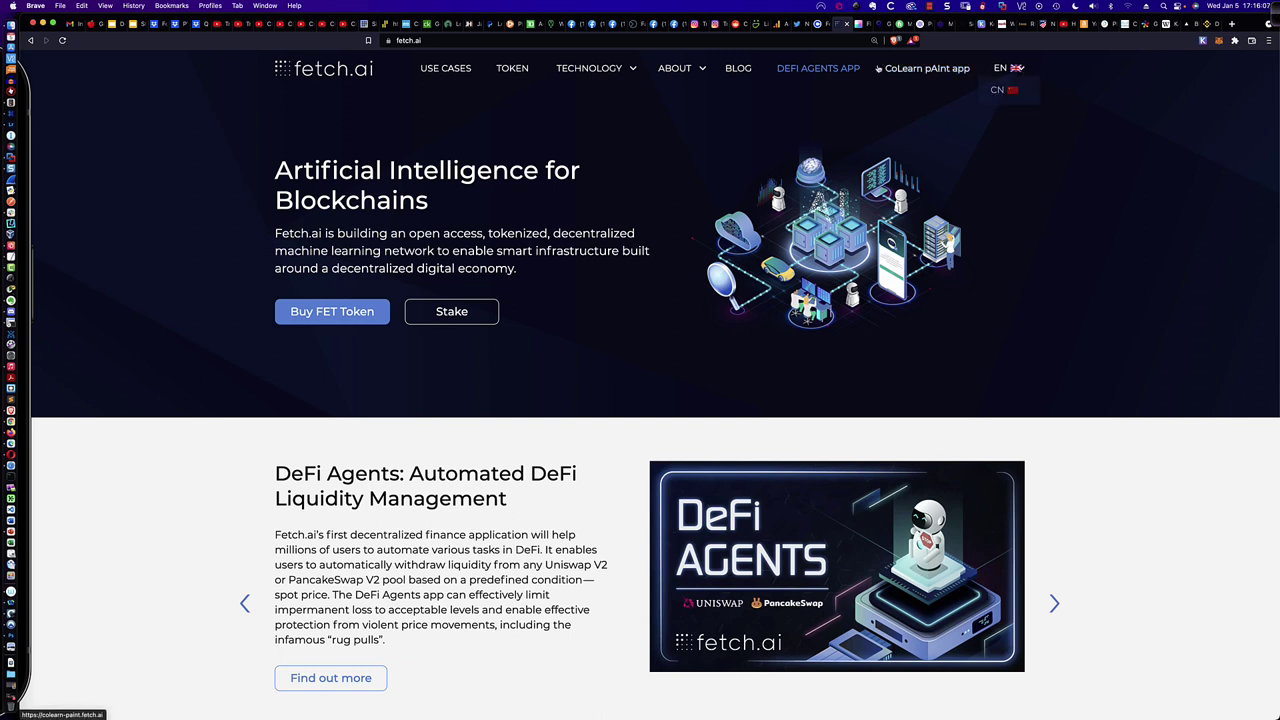
Step: In Coinbase, send the whole FET balance to the pasted Binance deposit address and reach review
left_click(820, 24)
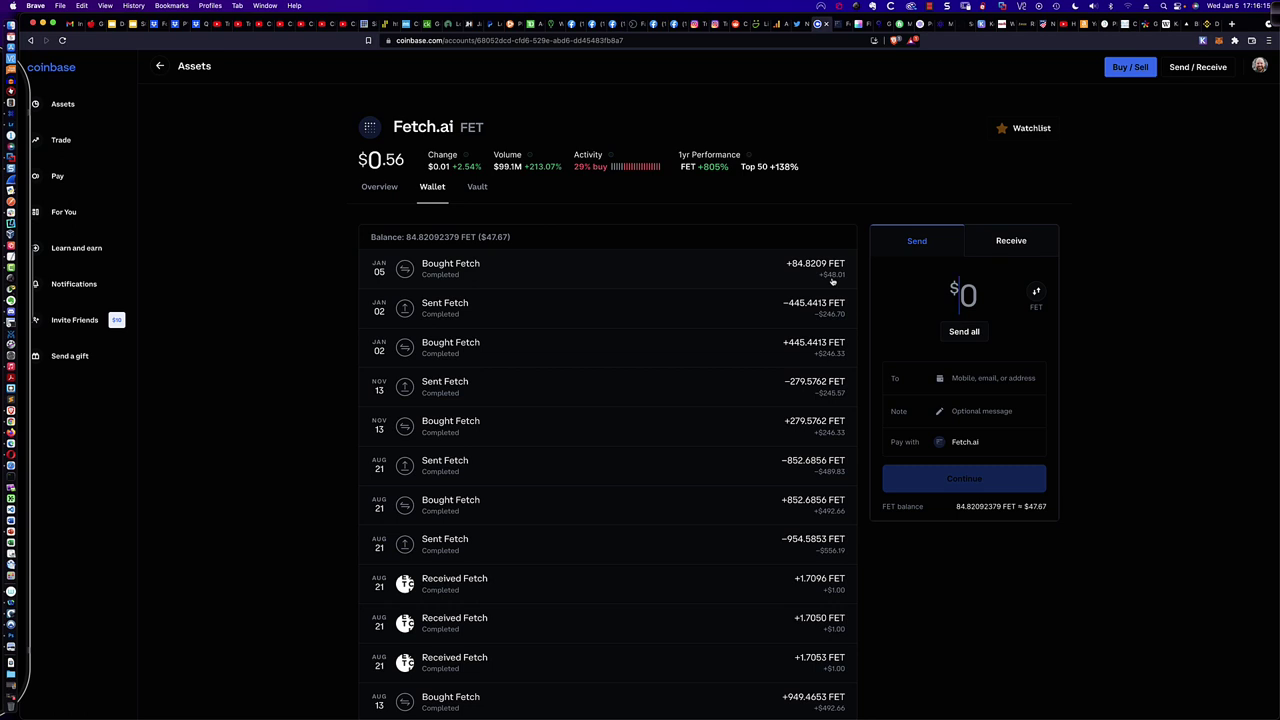
left_click(950, 331)
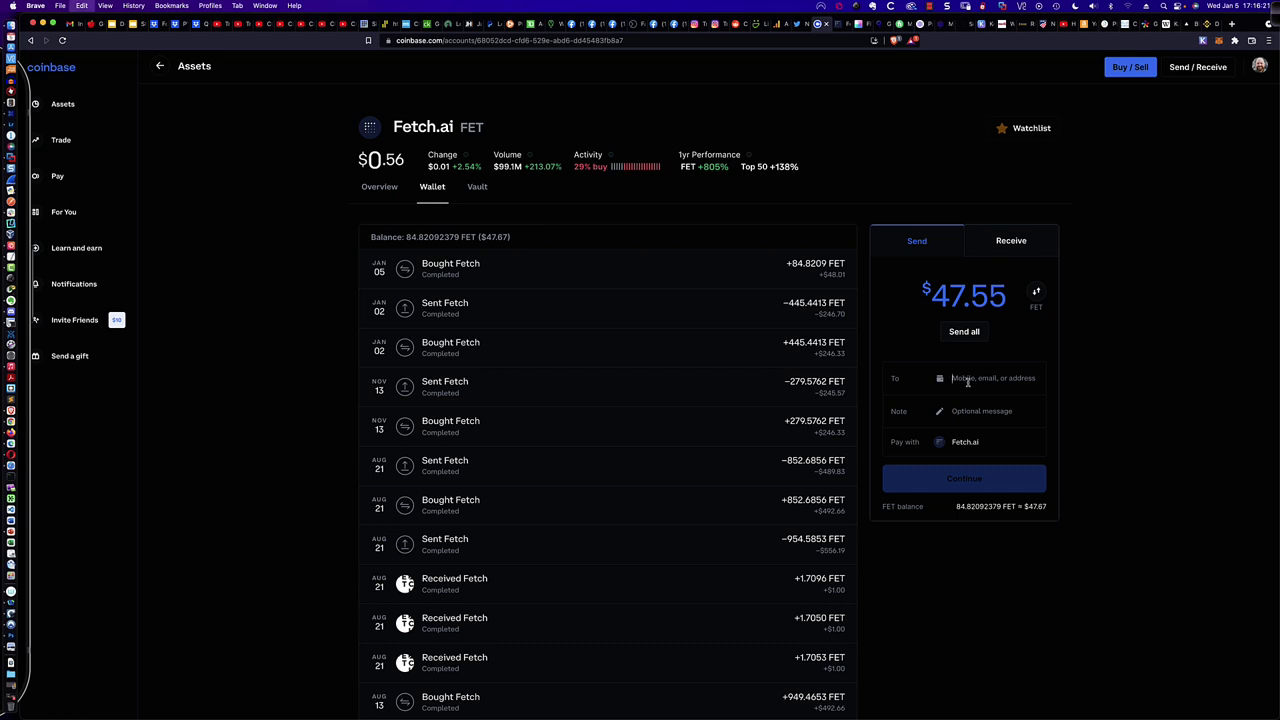
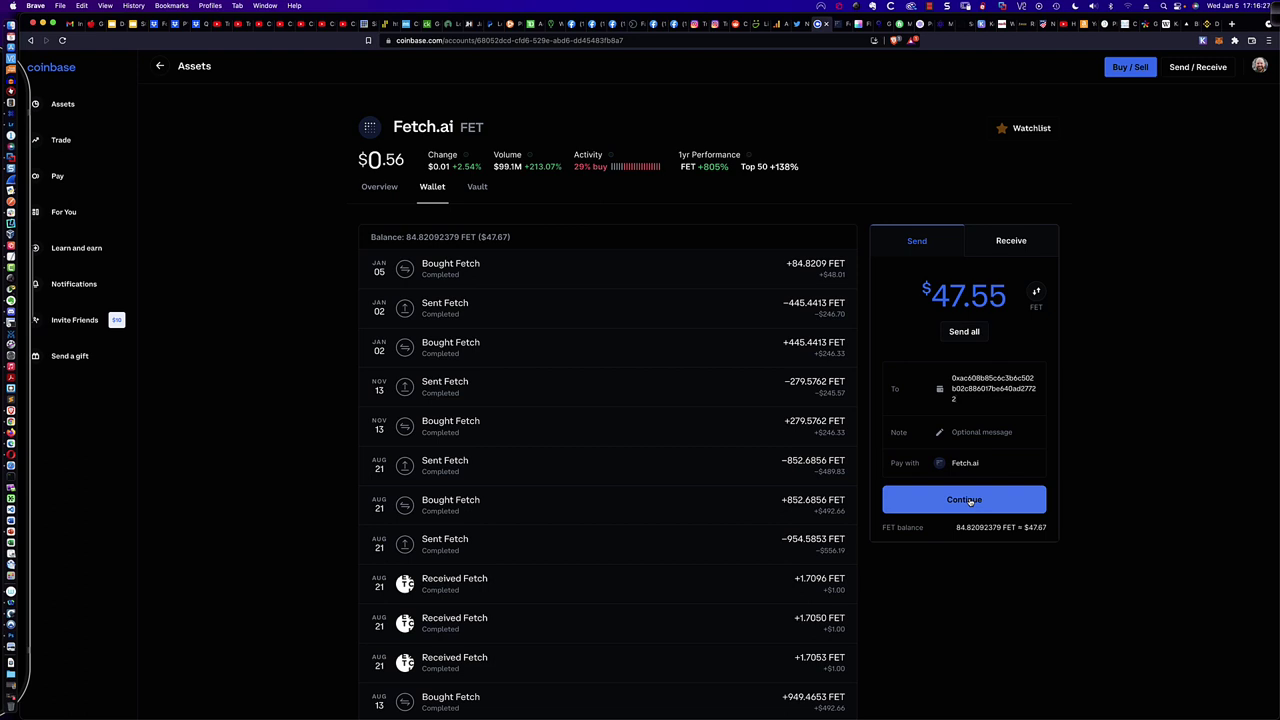
left_click(969, 500)
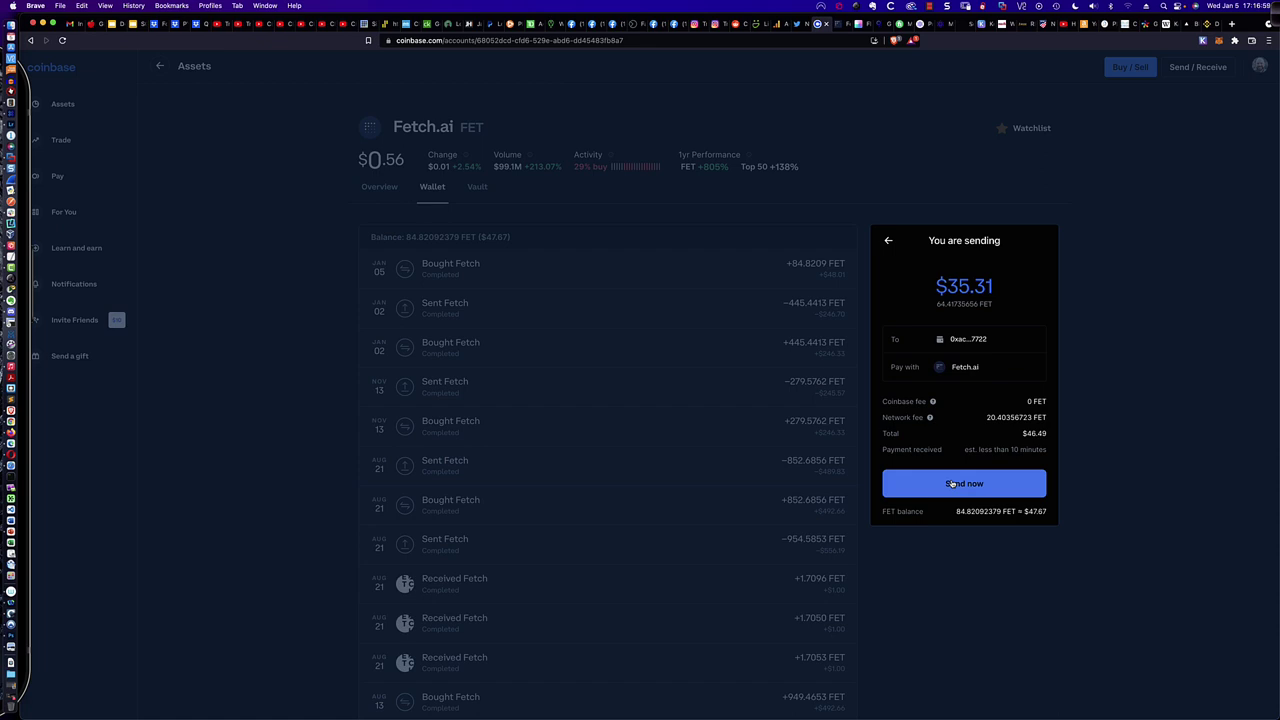
Step: Accept the irreversible-send warning and confirm the 64.41735656 FET send with the 2-step authenticator code
left_click(967, 485)
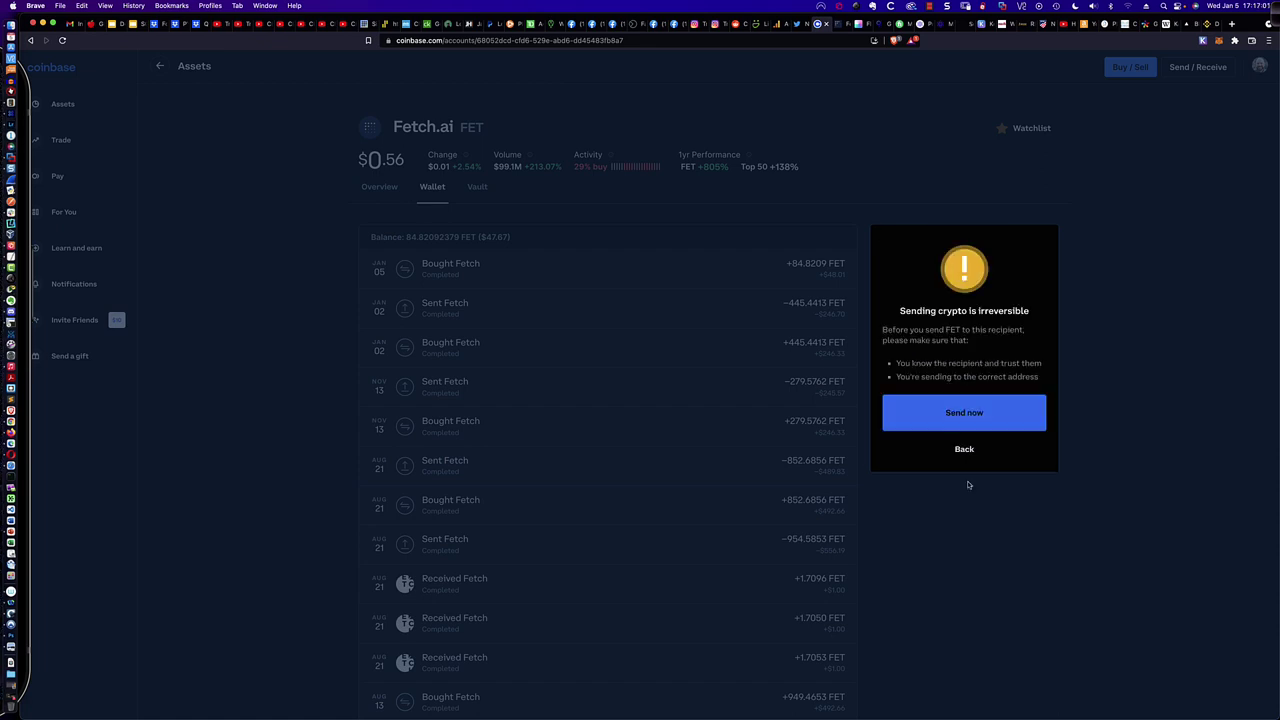
left_click(959, 418)
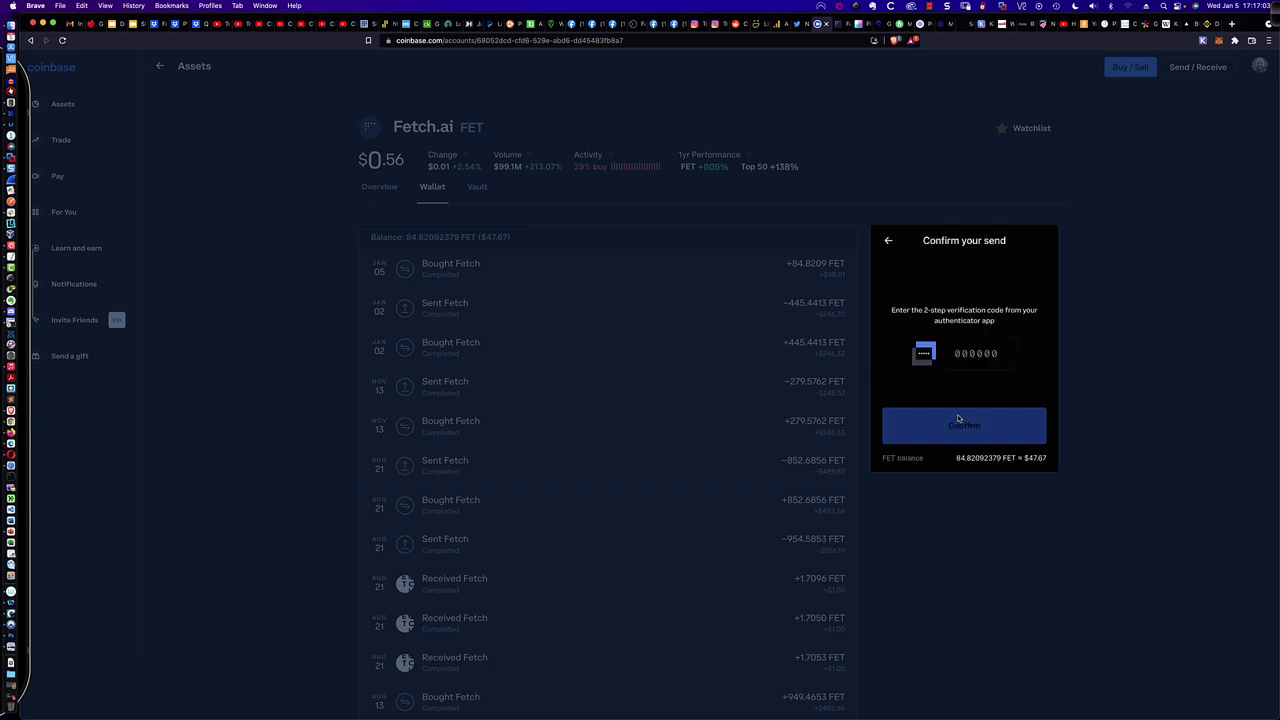
left_click(968, 355)
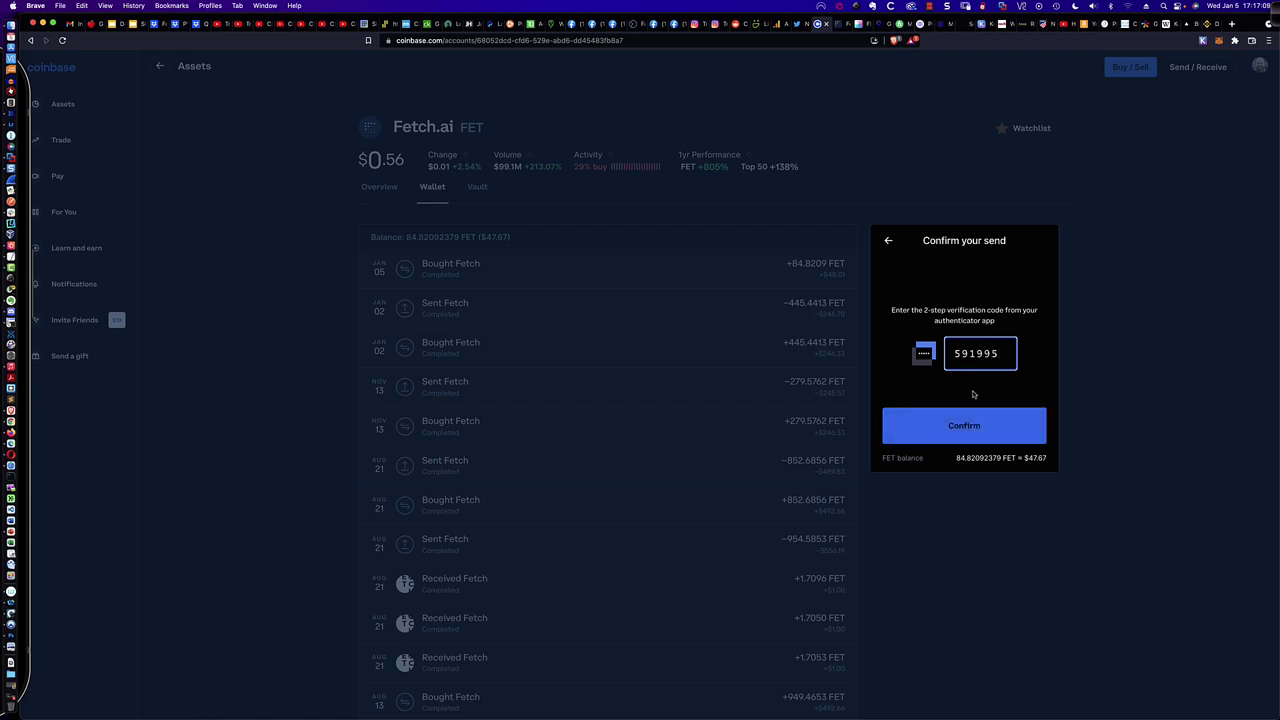
left_click(977, 424)
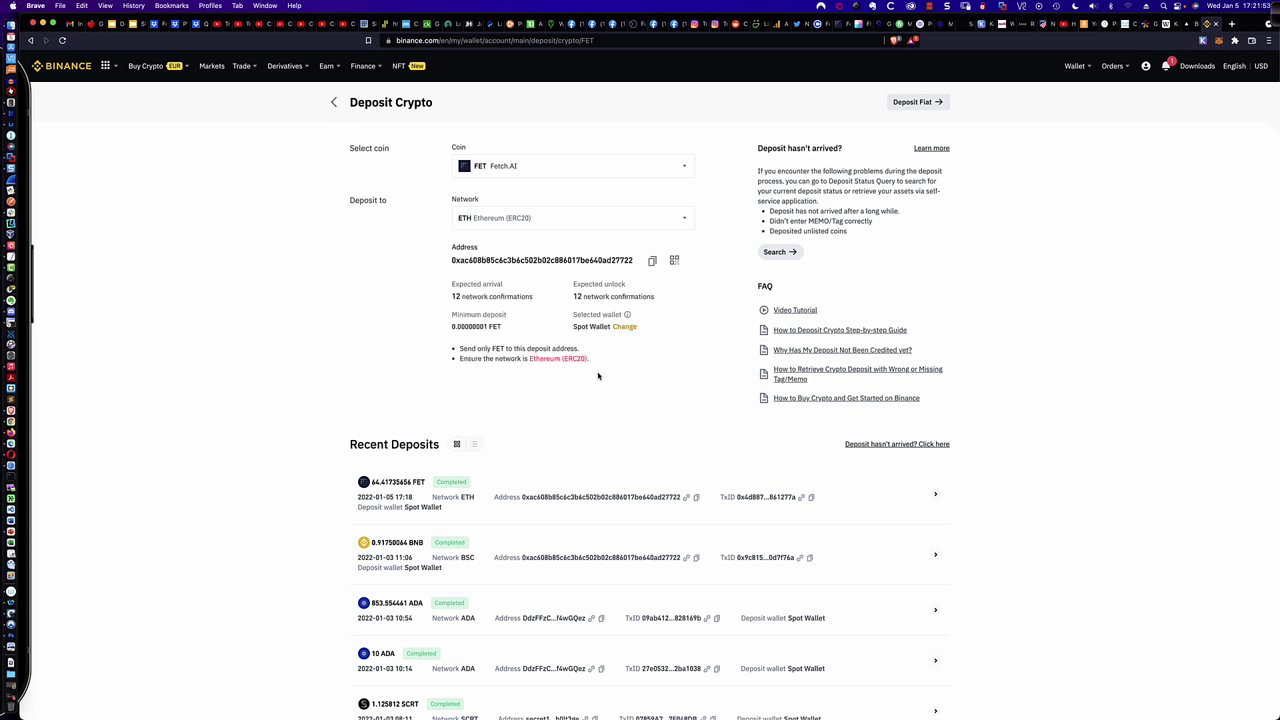
Step: Highlight the Ethereum (ERC20) network warning on Binance before moving to the FET withdrawal page
left_click_drag(460, 361, 597, 363)
mouse_move(1168, 67)
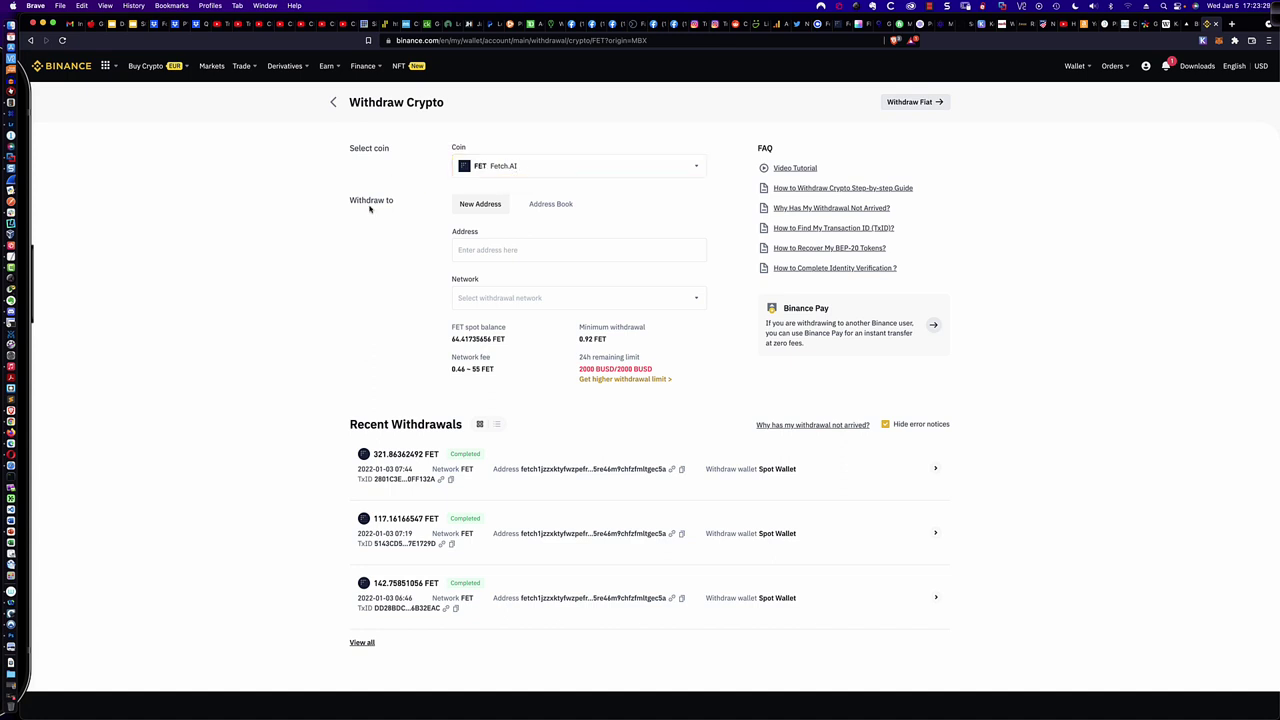
Step: Choose the saved Cosmostation address from the Address Book as the FET withdrawal destination
left_click(549, 205)
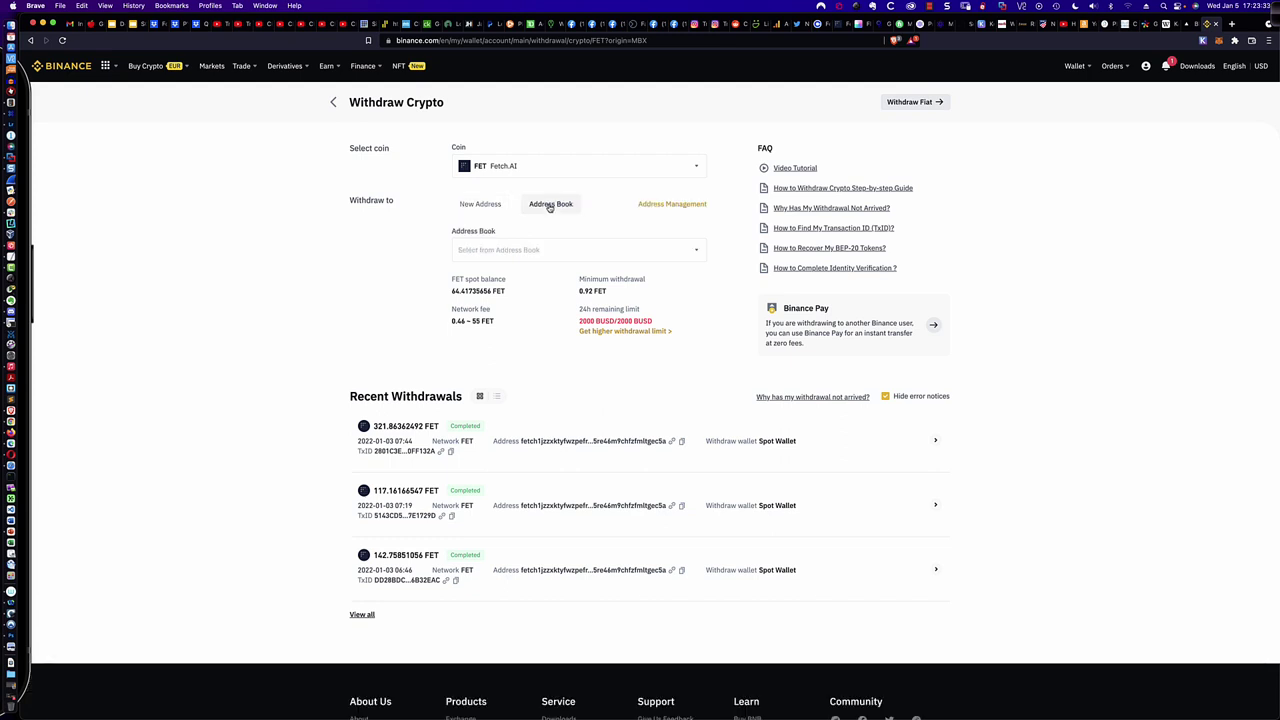
left_click(518, 257)
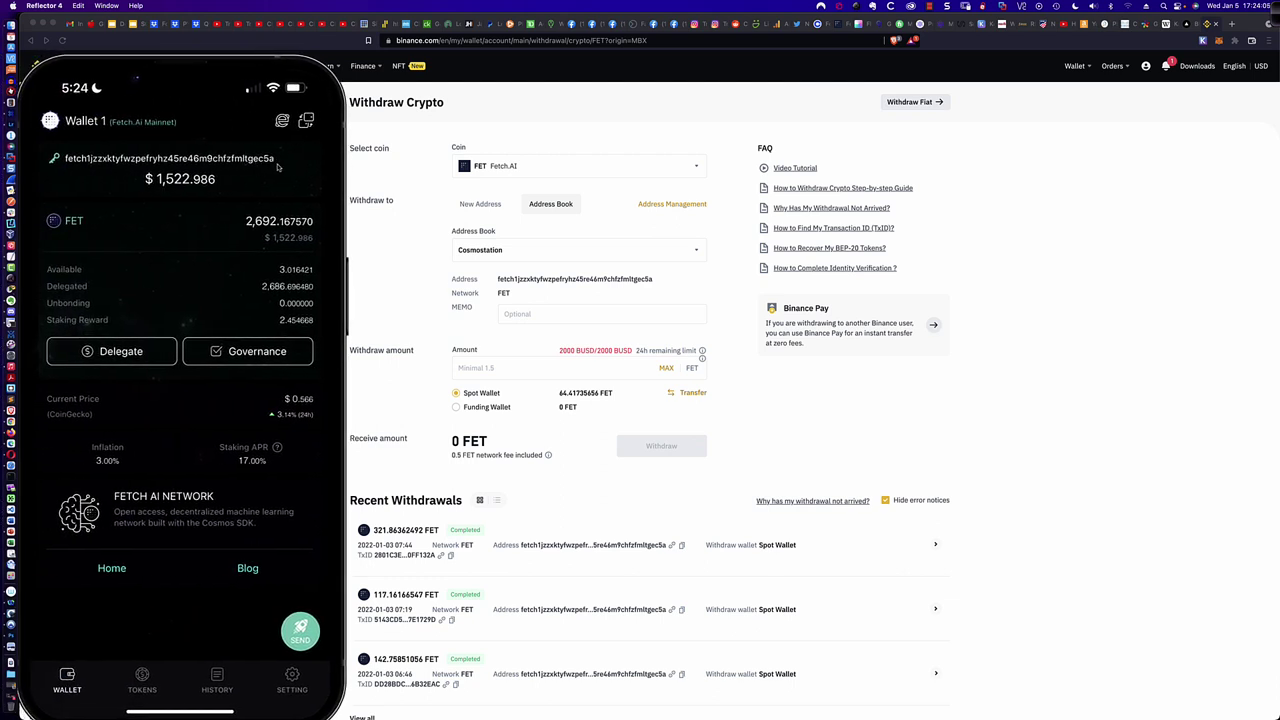
Step: Leave MEMO empty, set the amount to MAX 64.41735656 FET, and submit the withdrawal
left_click(492, 256)
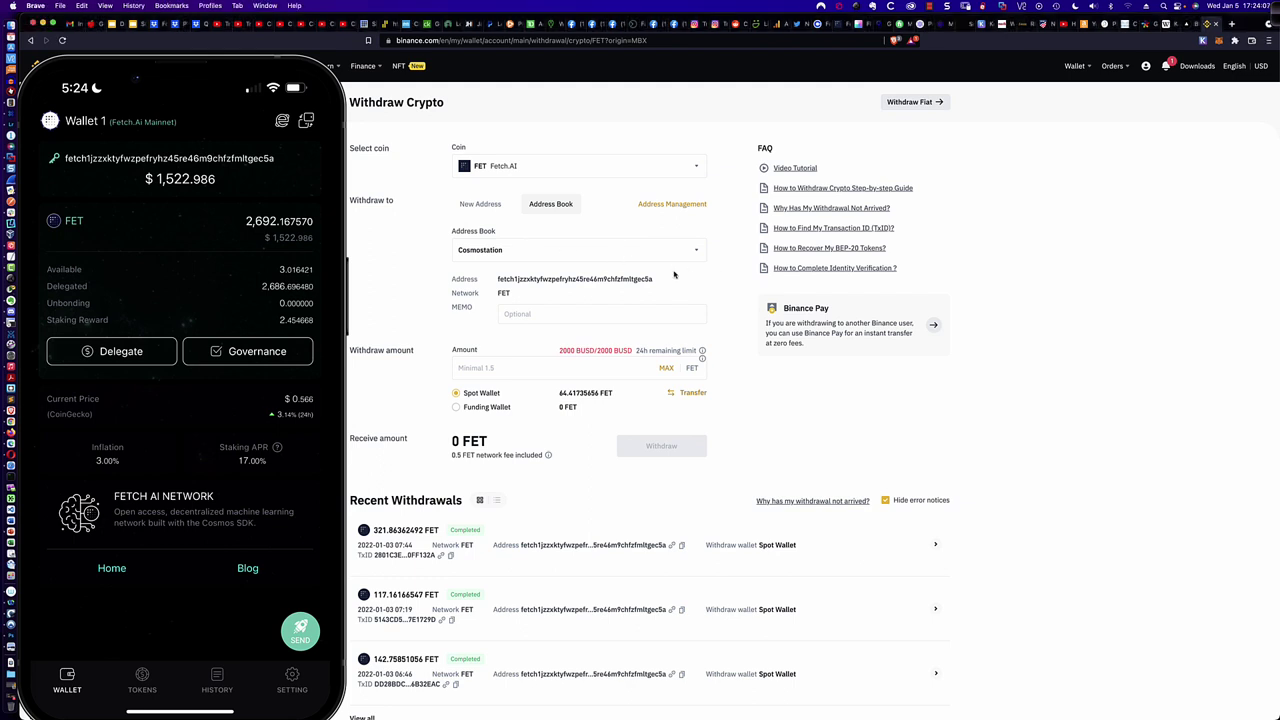
left_click(515, 314)
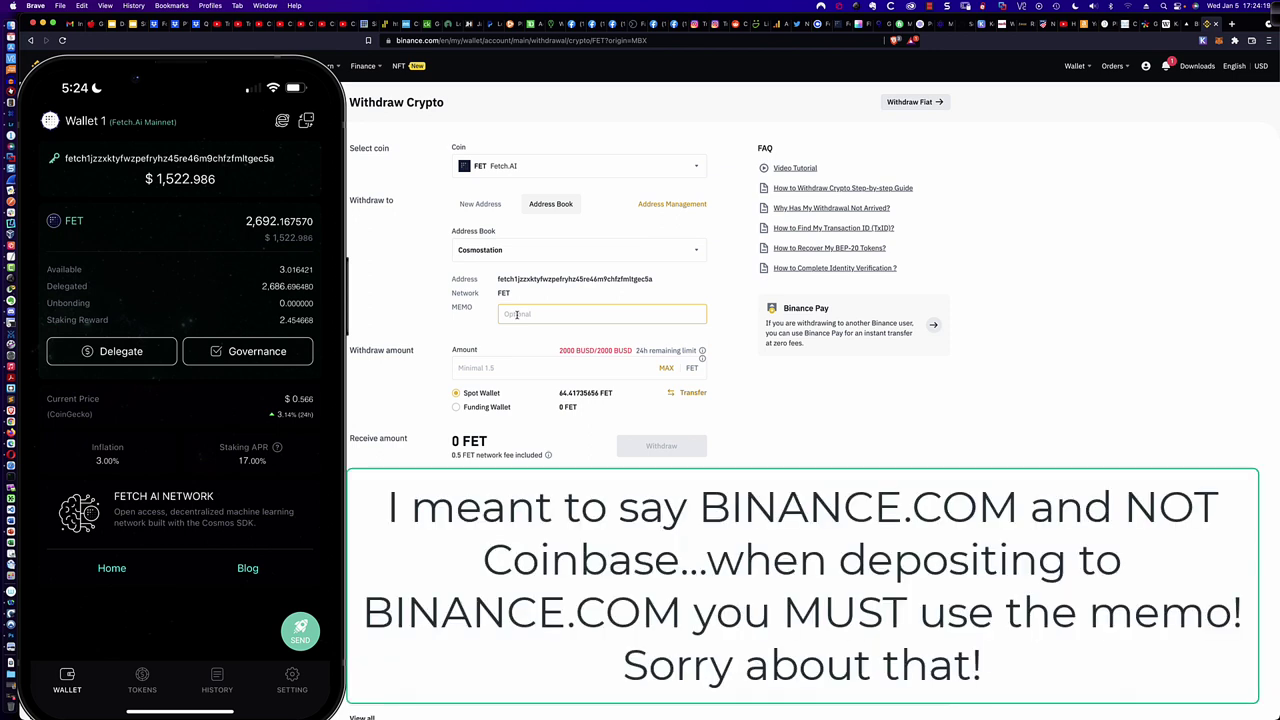
left_click(515, 348)
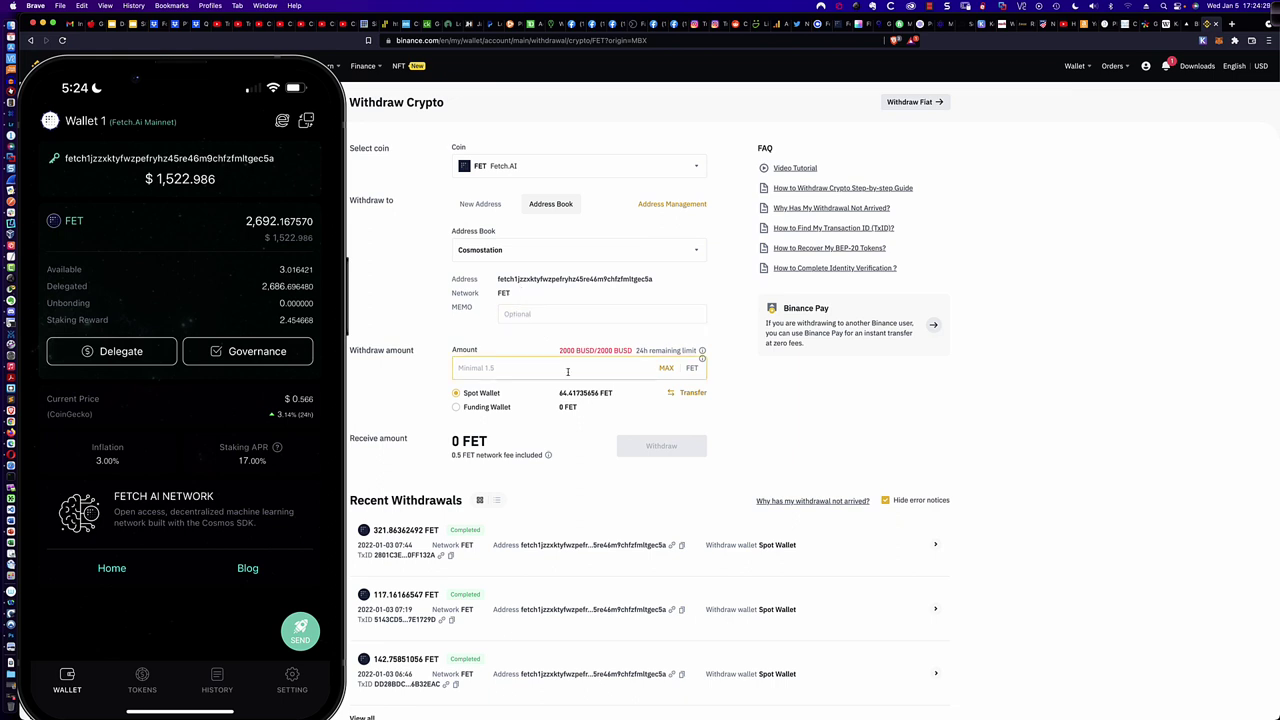
left_click(667, 369)
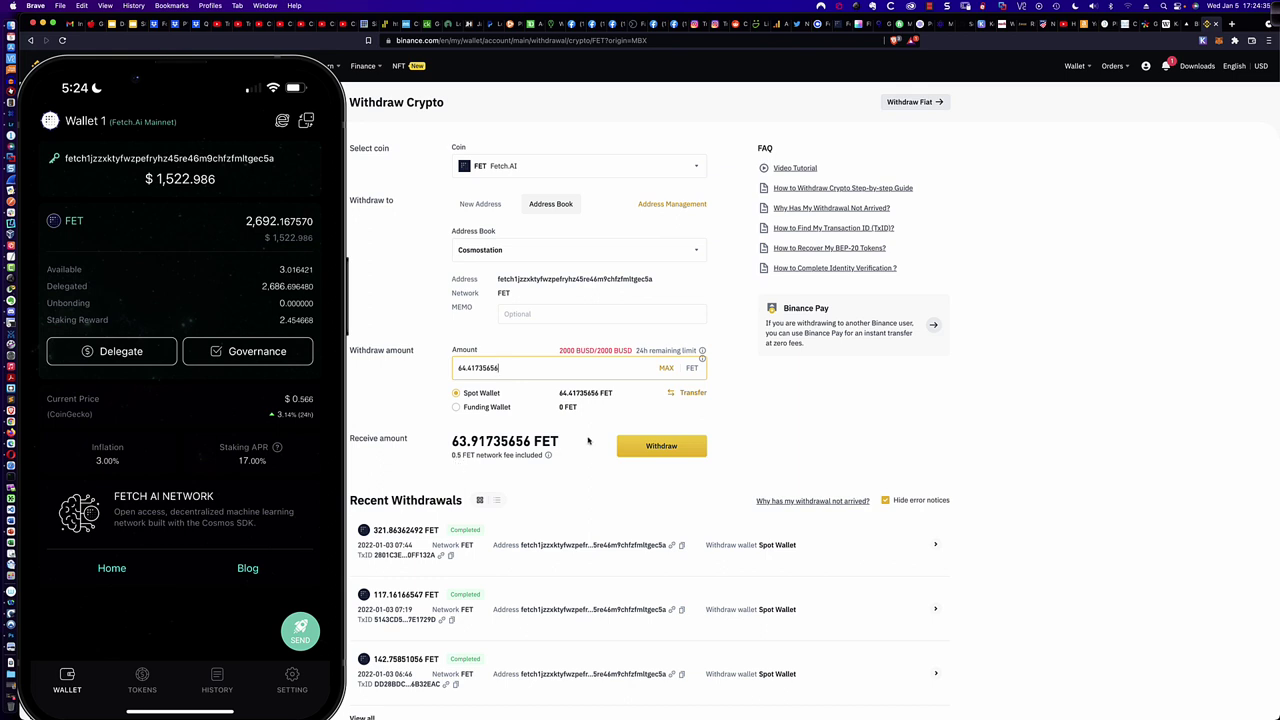
left_click(667, 446)
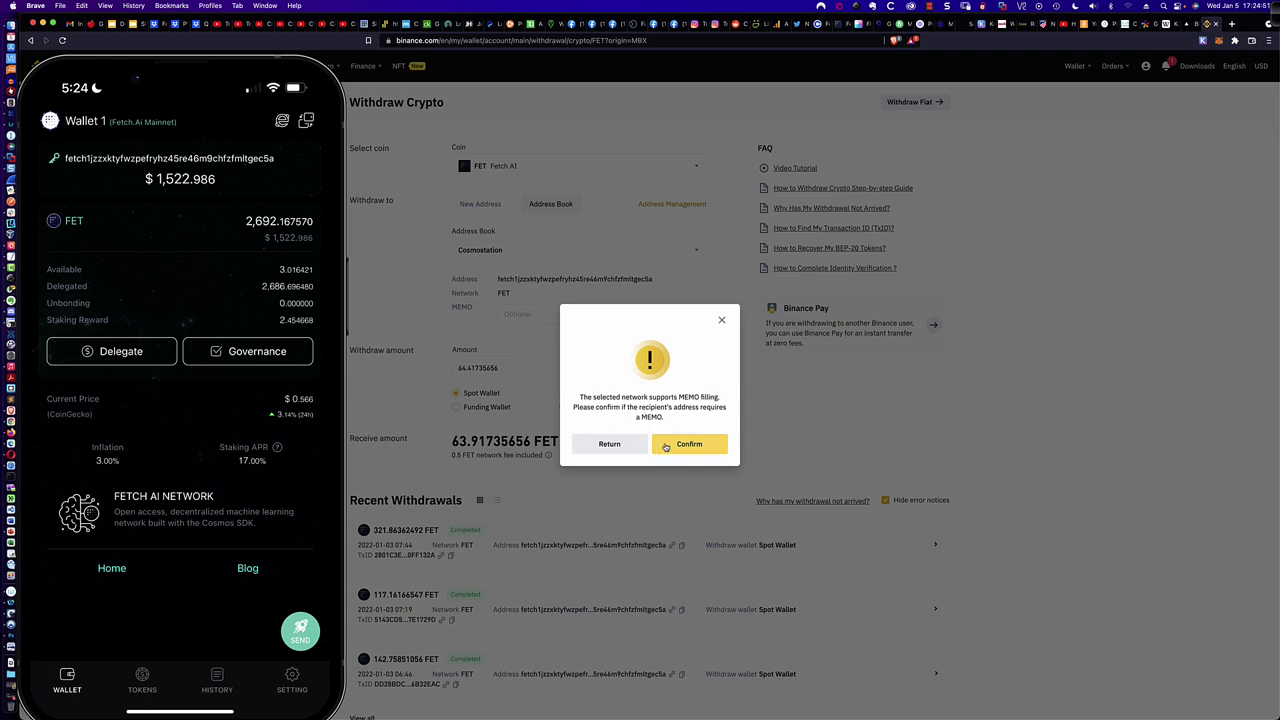
Step: Accept the no-memo warning and the 63.91735656 FET withdrawal summary
left_click(695, 447)
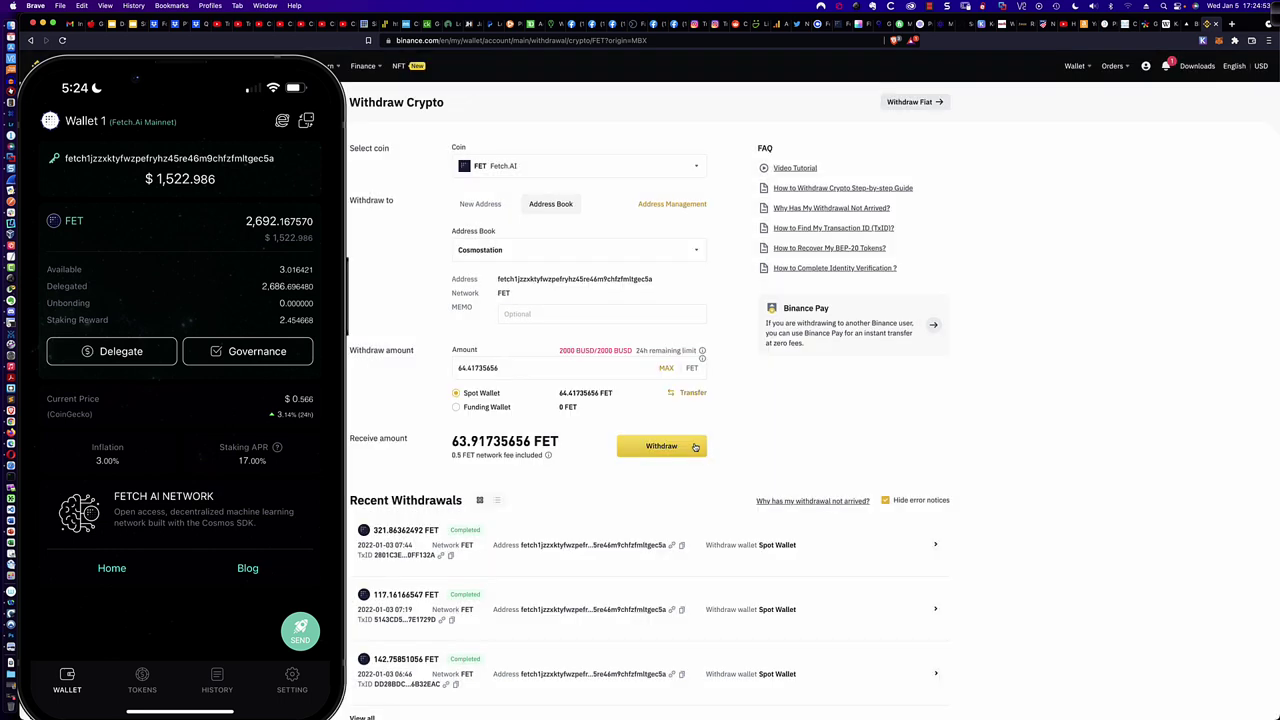
left_click(695, 447)
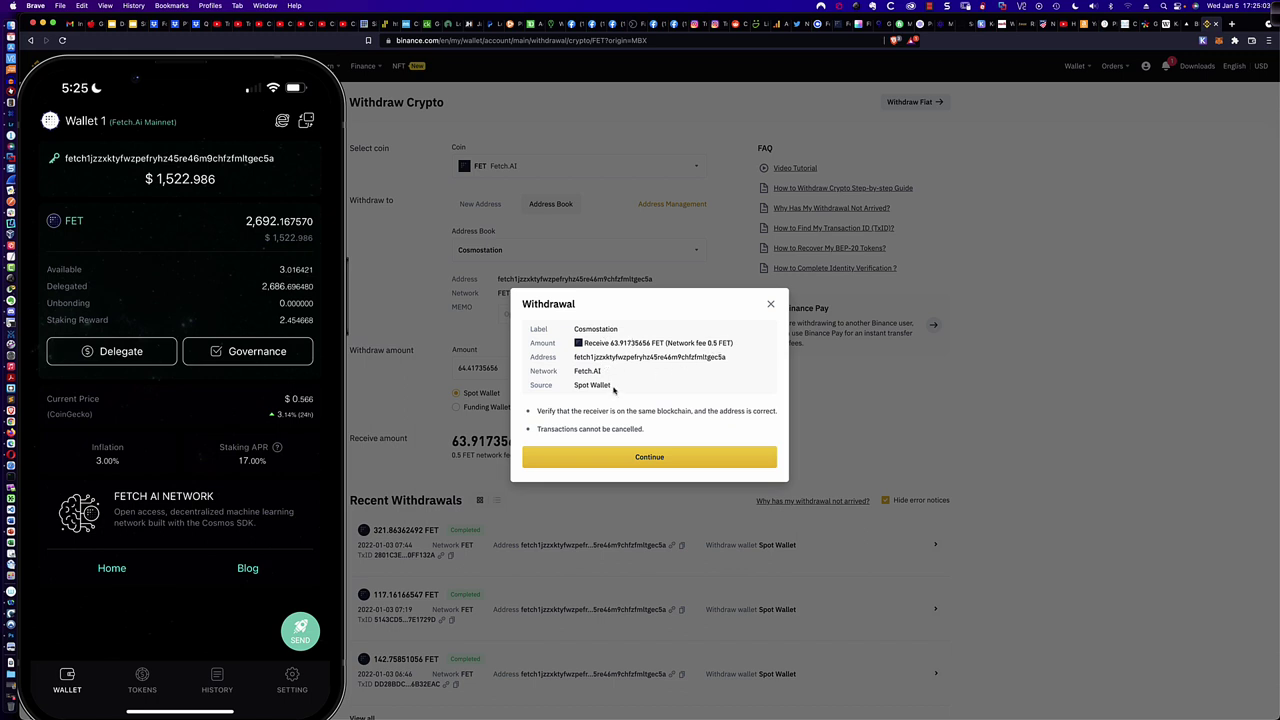
left_click(657, 457)
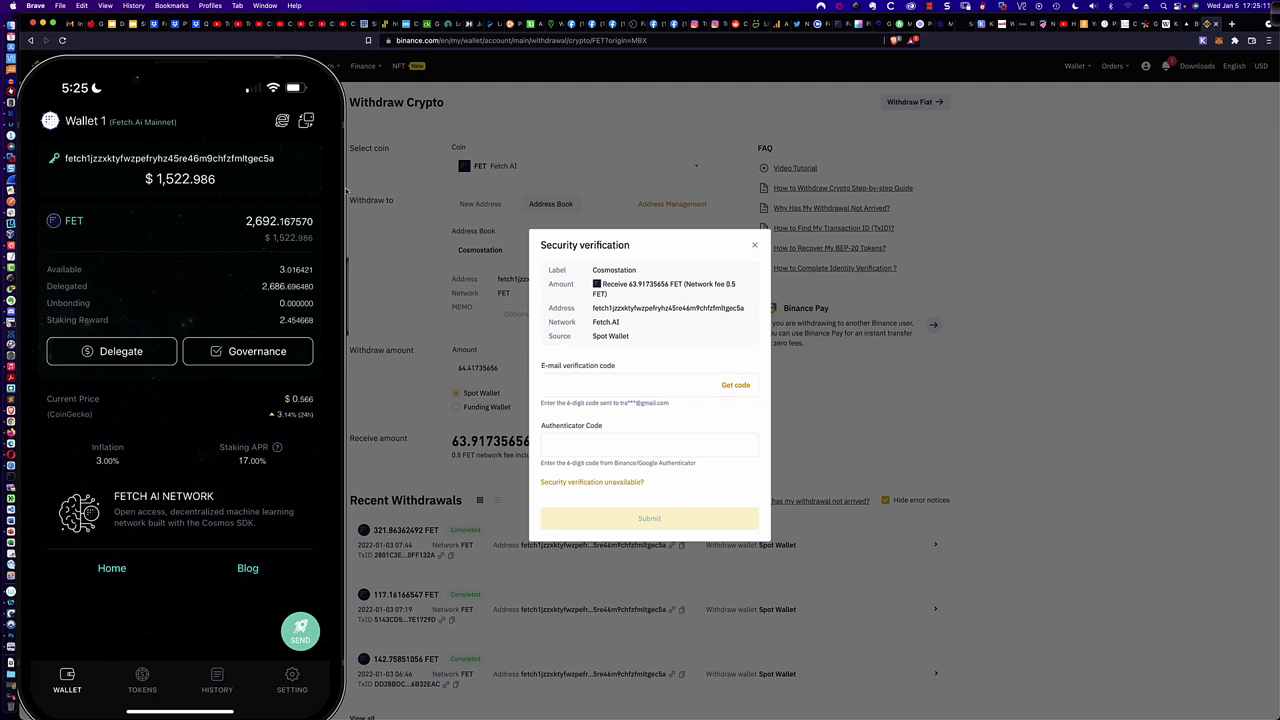
Step: Hide the phone mirror, request the e-mail verification code and enter it
left_click(340, 191)
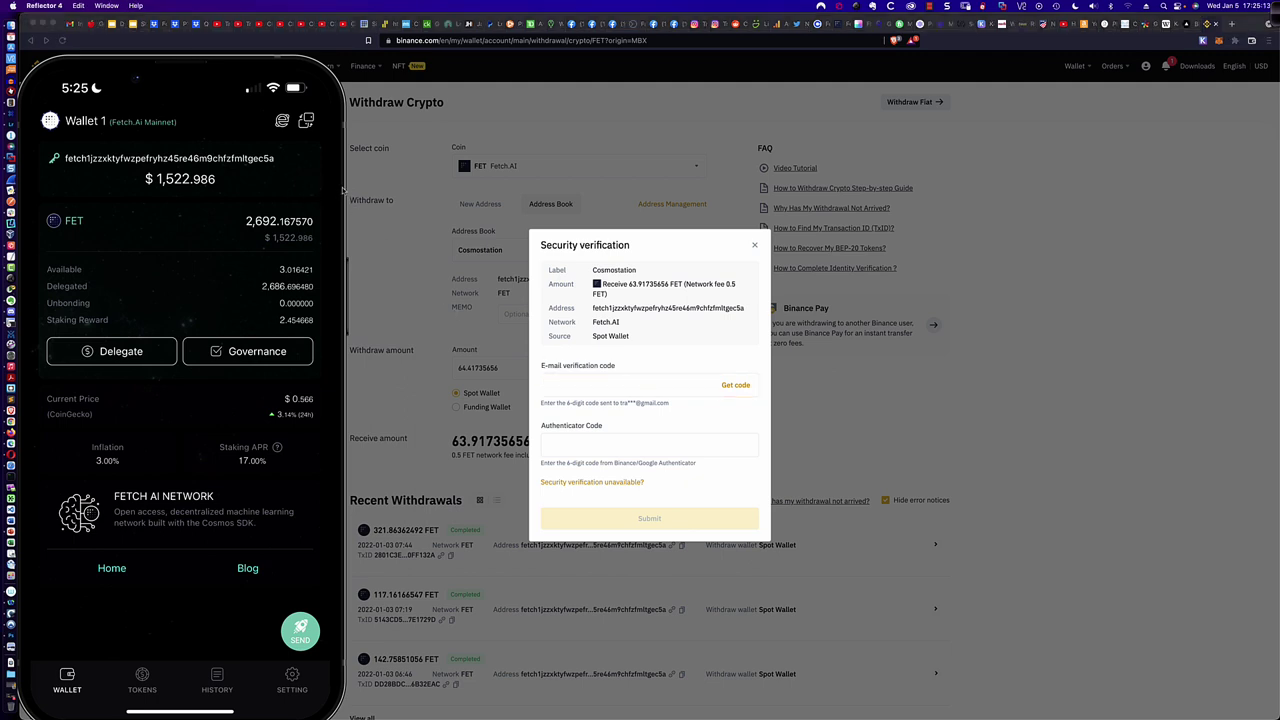
key("super+m")
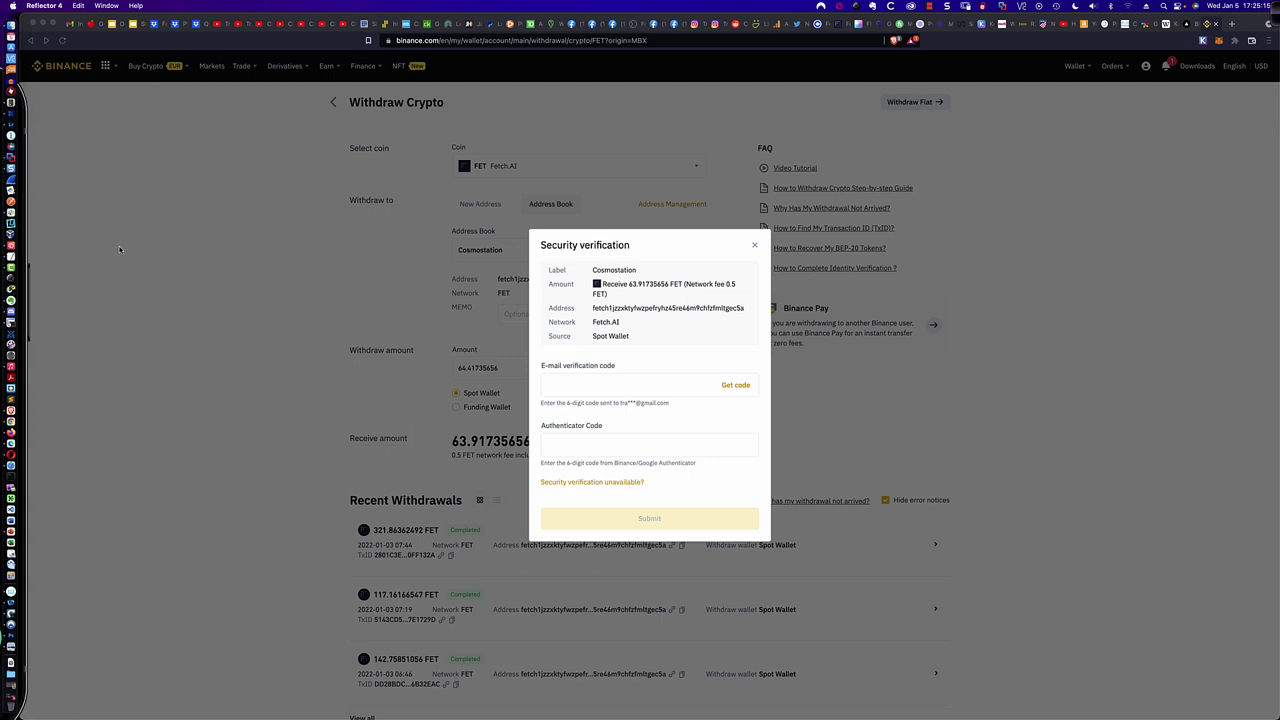
left_click(734, 385)
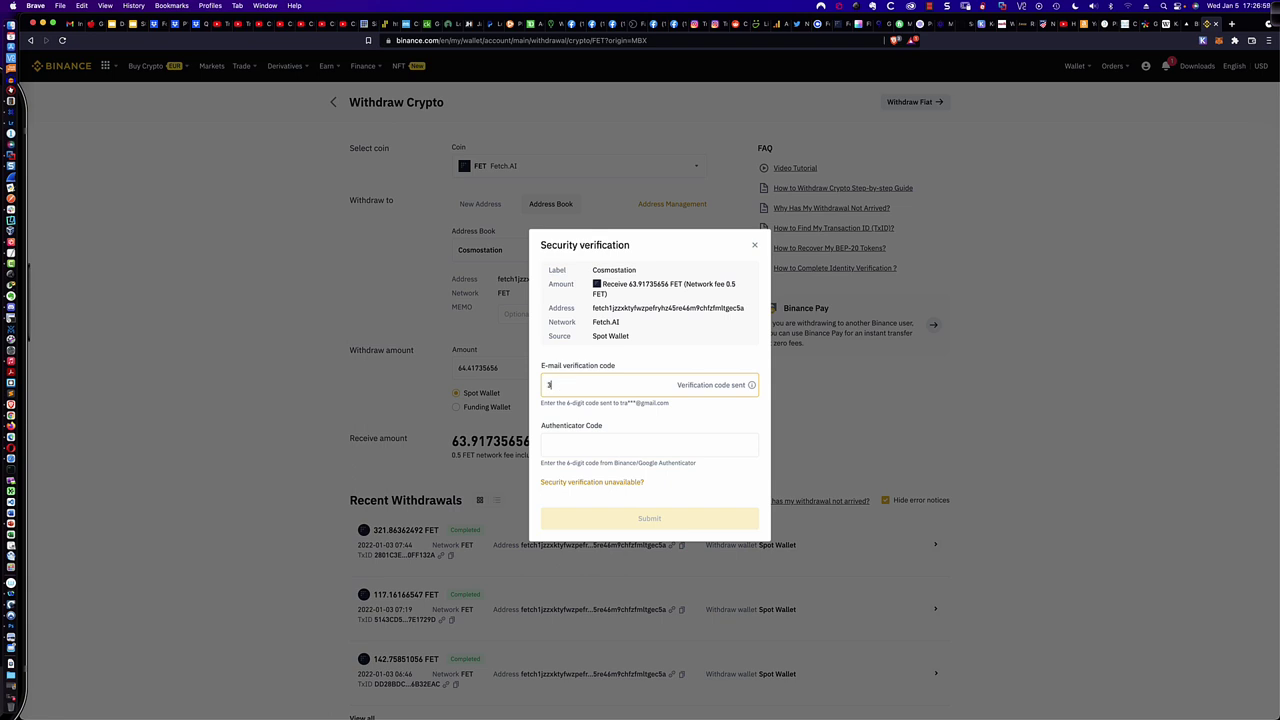
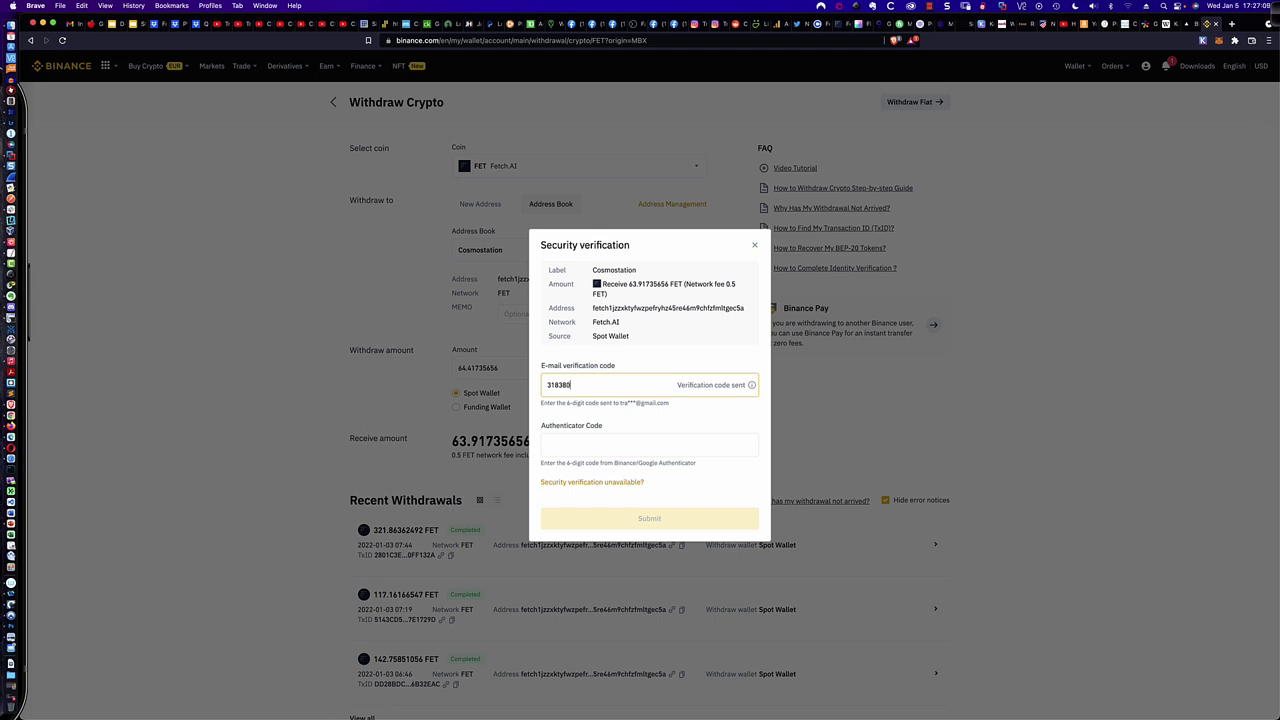
Step: Enter the Google Authenticator code and submit the FET withdrawal
left_click(559, 442)
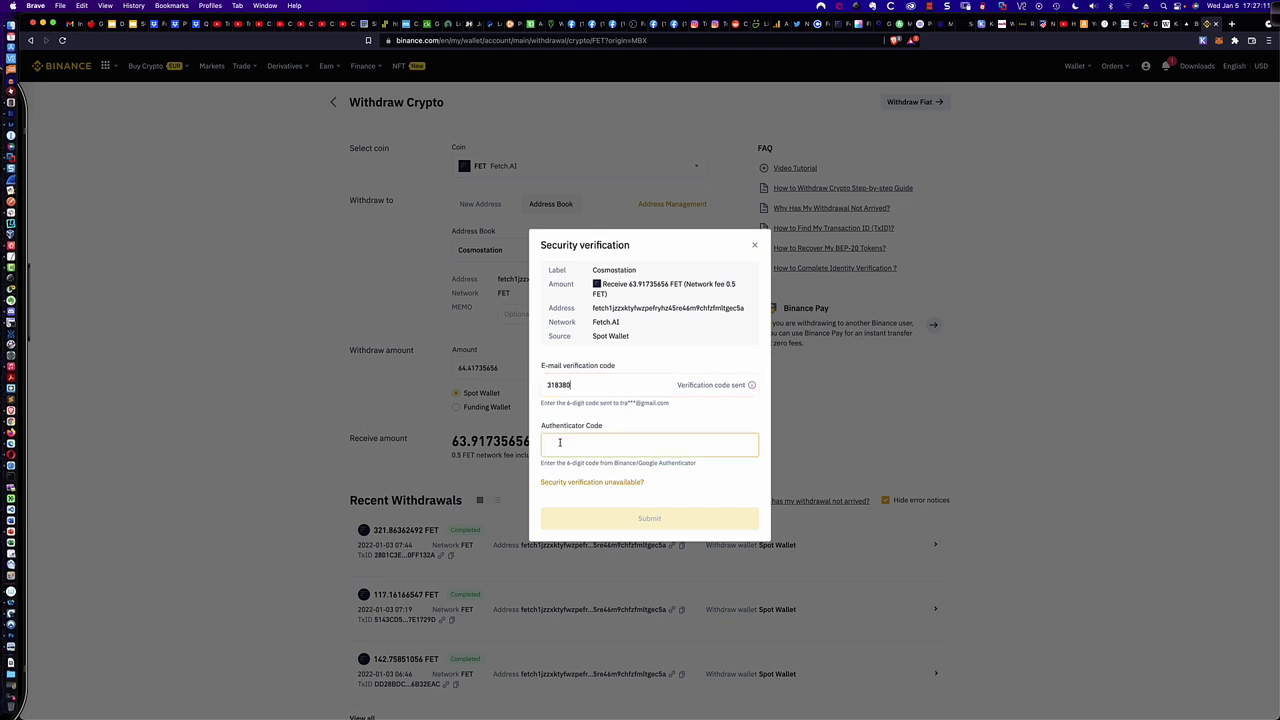
left_click(558, 444)
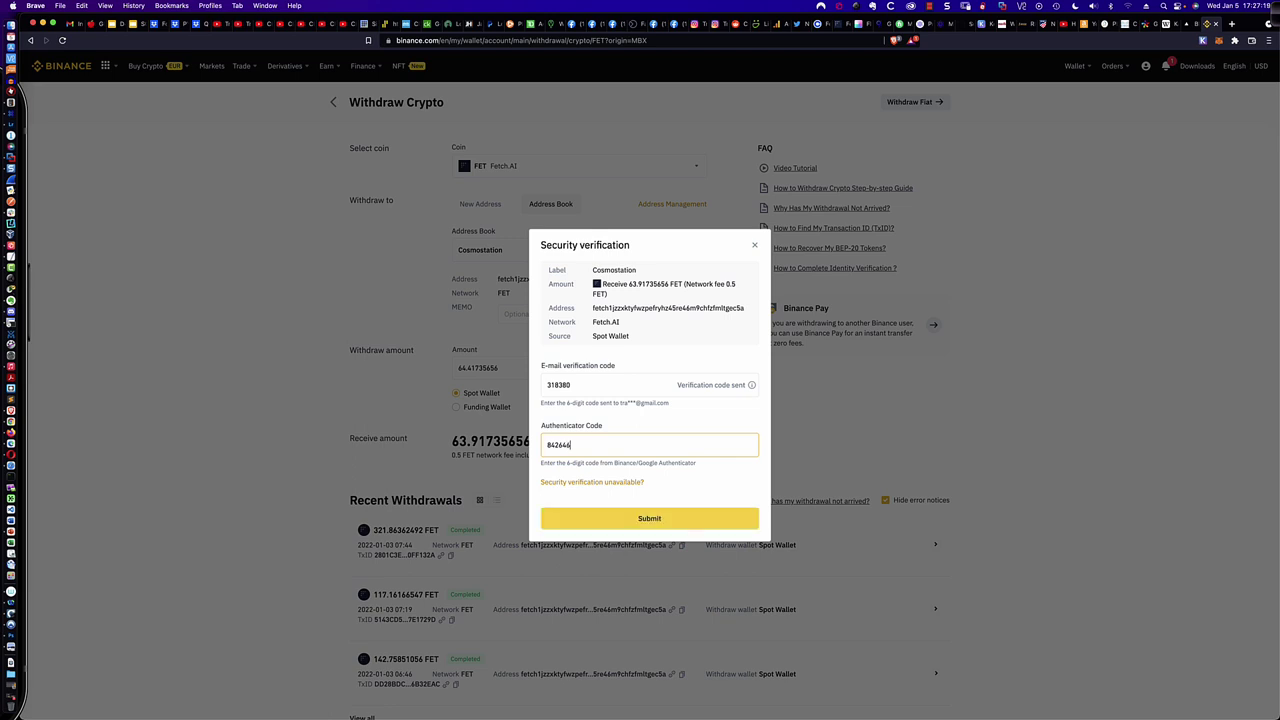
left_click(664, 517)
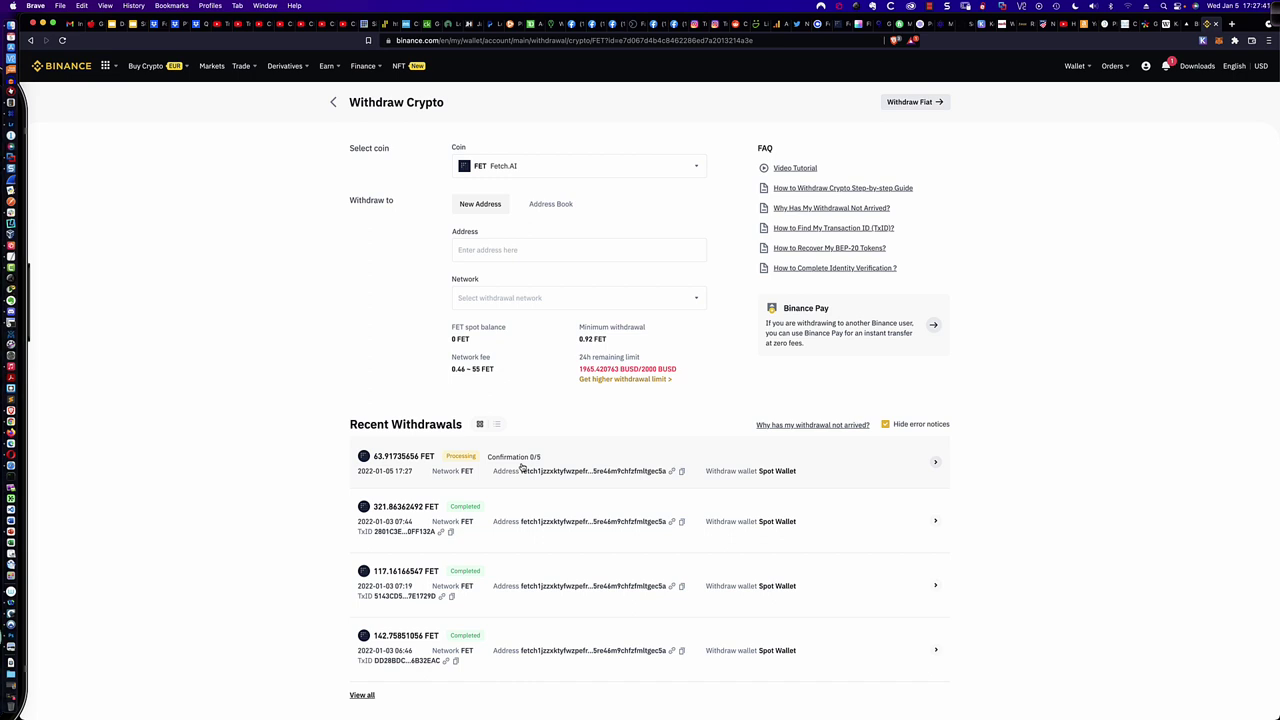
Step: Drag the Reflector phone mirror back on screen to show the Cosmostation Fetch.ai wallet
left_click(23, 352)
left_click_drag(23, 352, 352, 359)
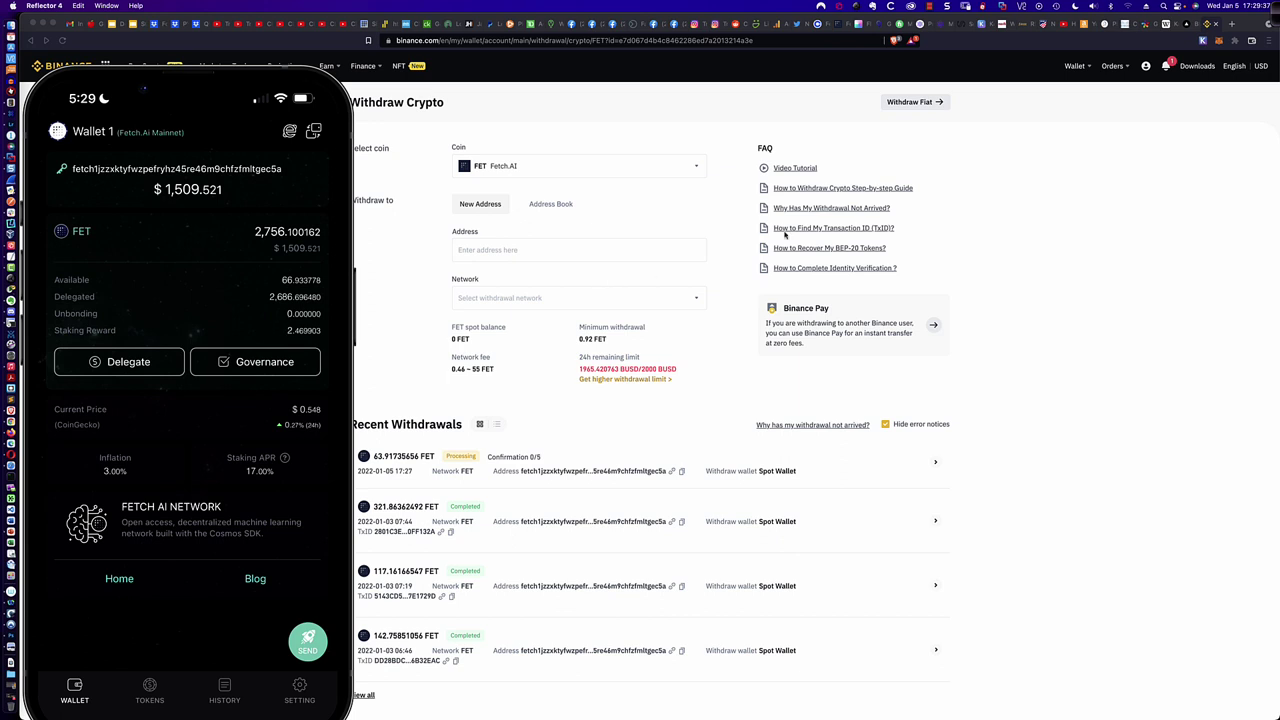
Step: Open MetaMask and scroll its Assets list to check the token holdings
left_click(1218, 45)
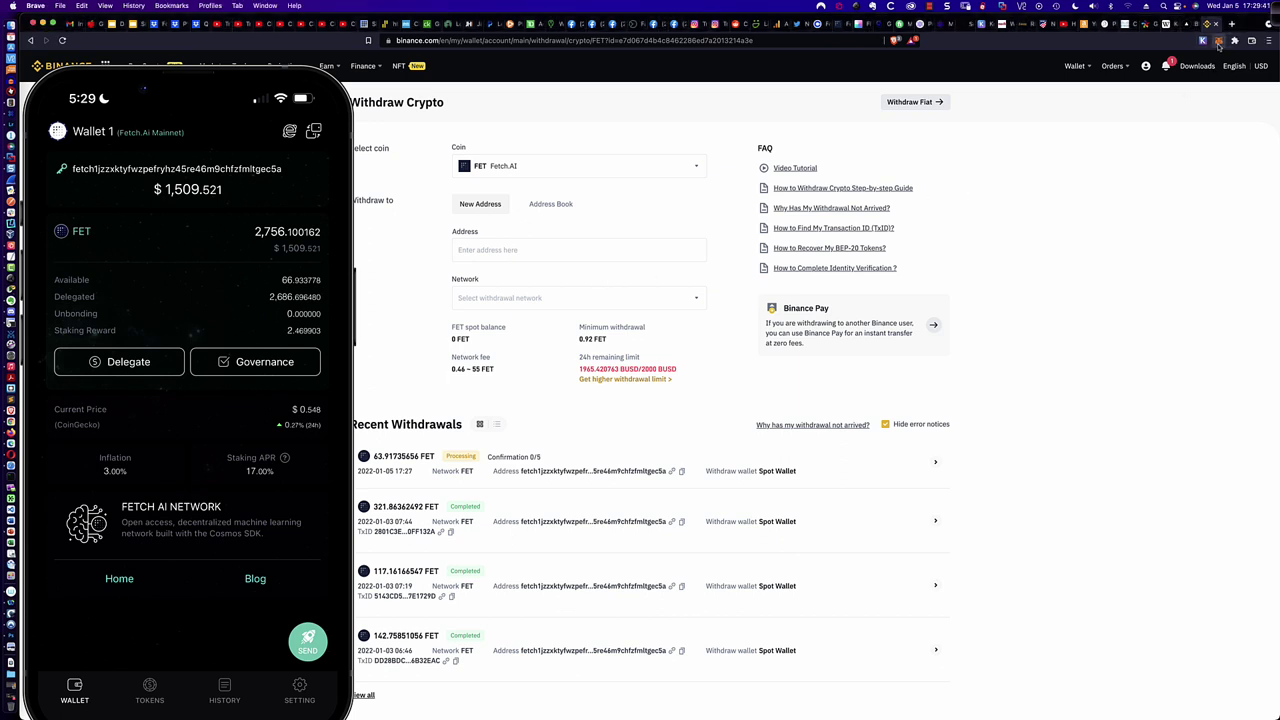
left_click(1218, 45)
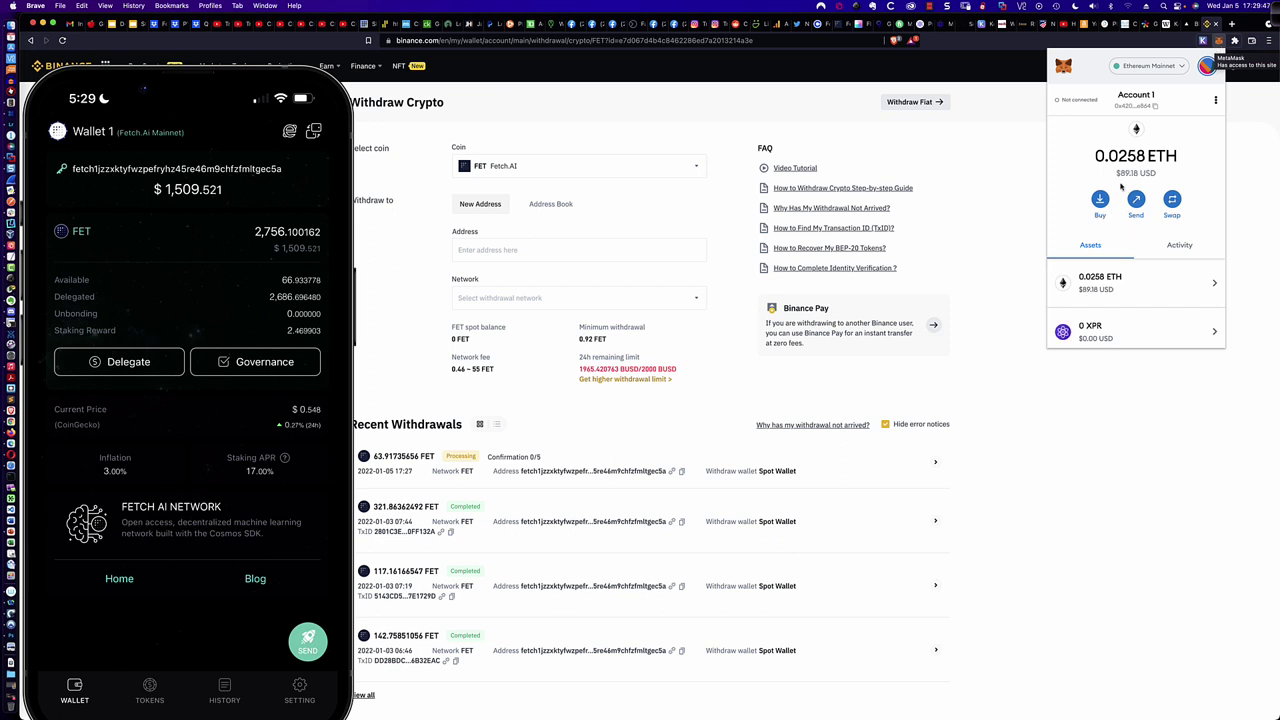
scroll(1118, 200, "down", 10)
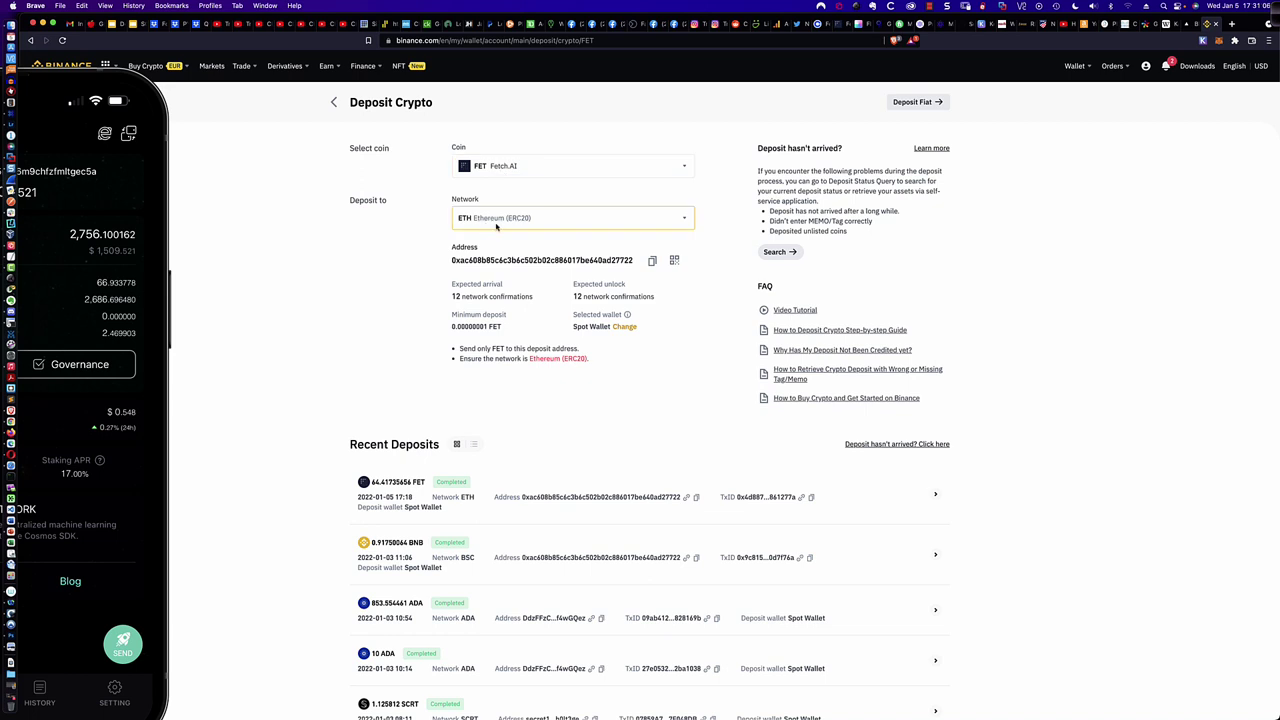
Step: Copy the Binance FET deposit address and set up a MetaMask send of the full FET balance to it
left_click(652, 262)
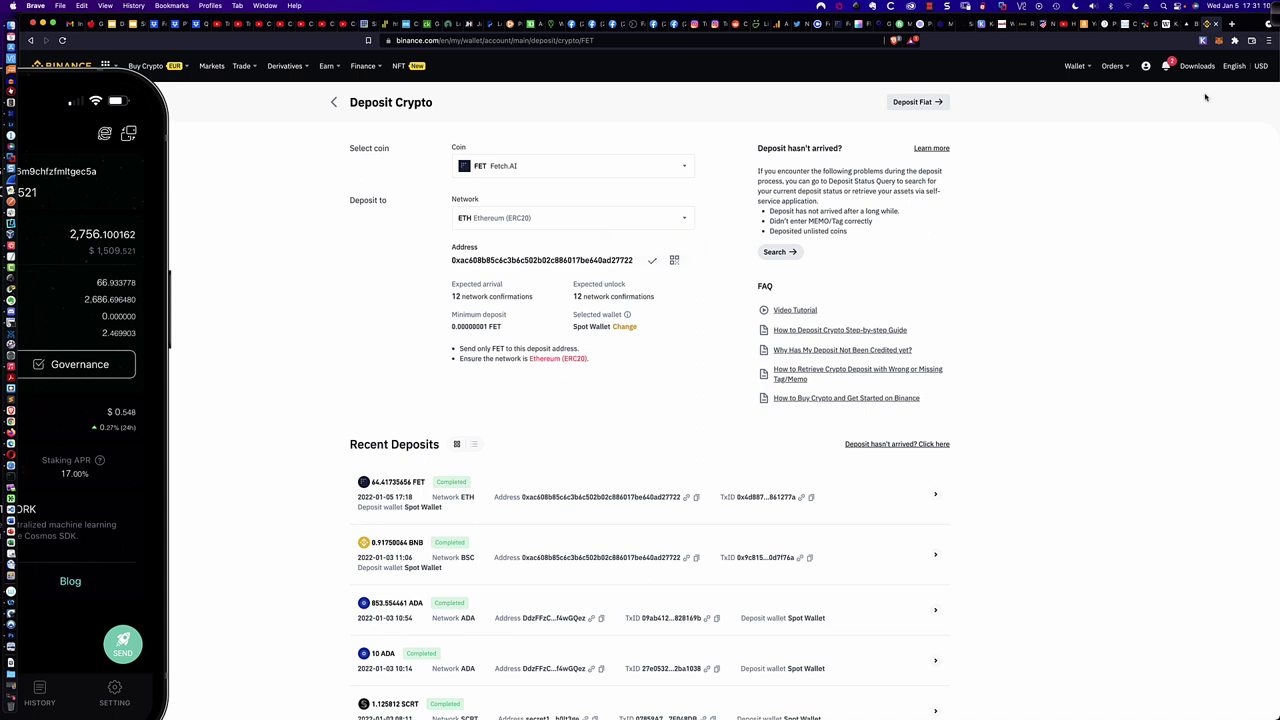
left_click(1219, 43)
scroll(1106, 205, "down", 3)
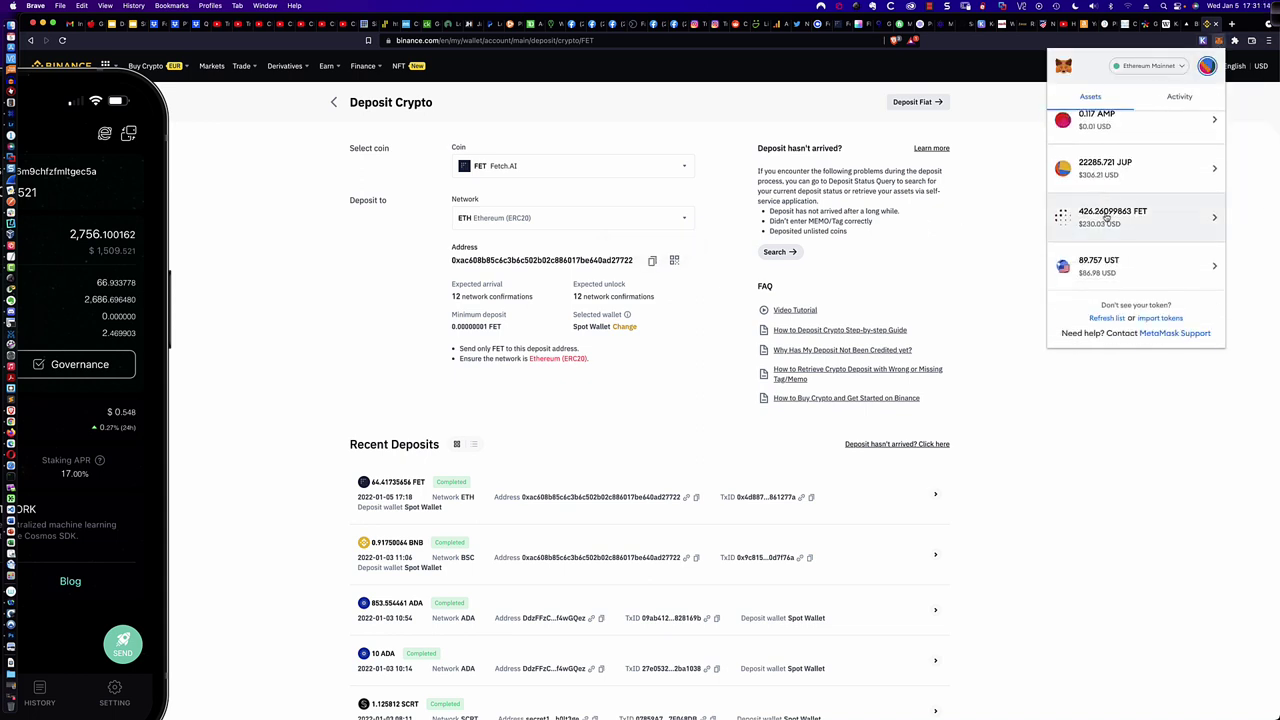
left_click(1108, 222)
left_click(1120, 203)
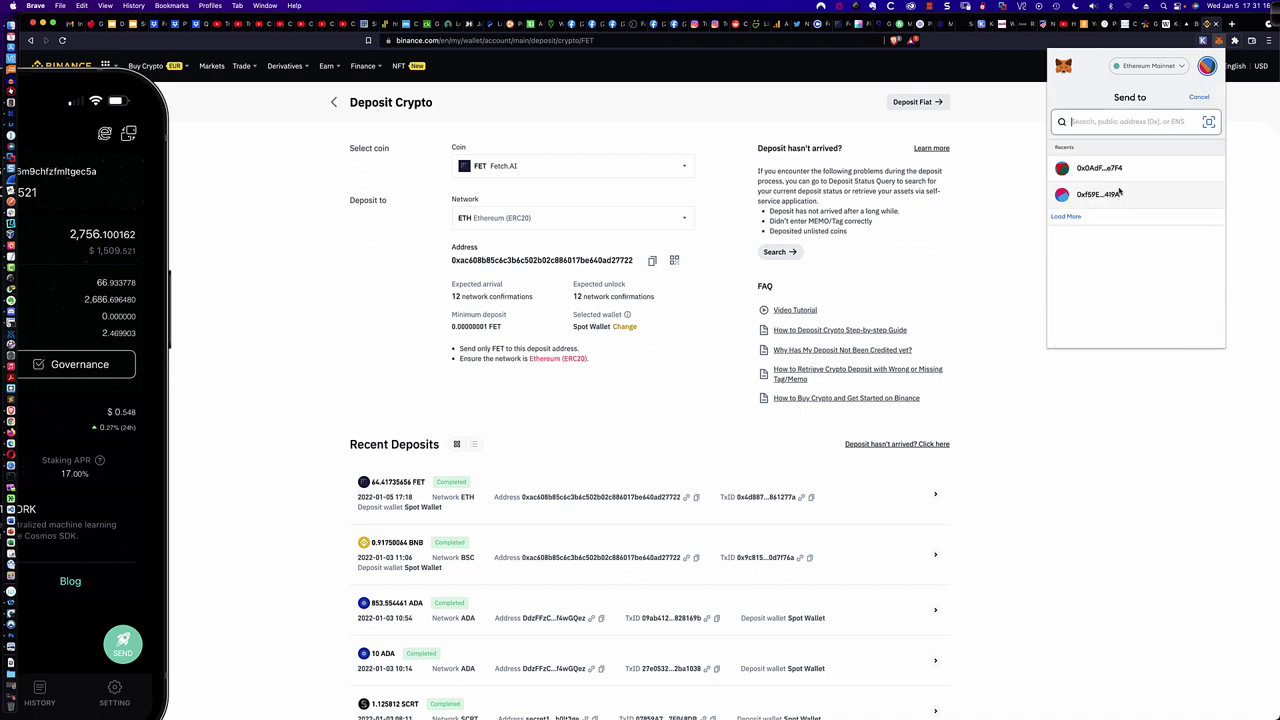
key("super+v")
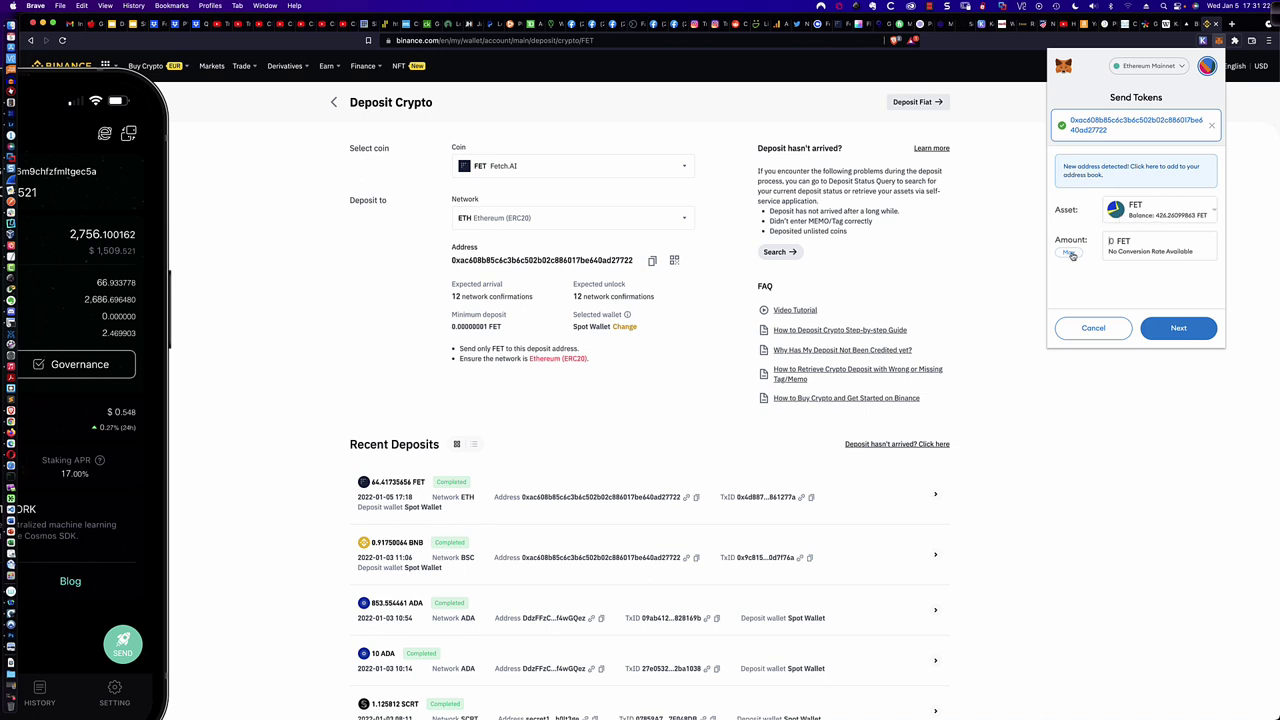
left_click(1069, 253)
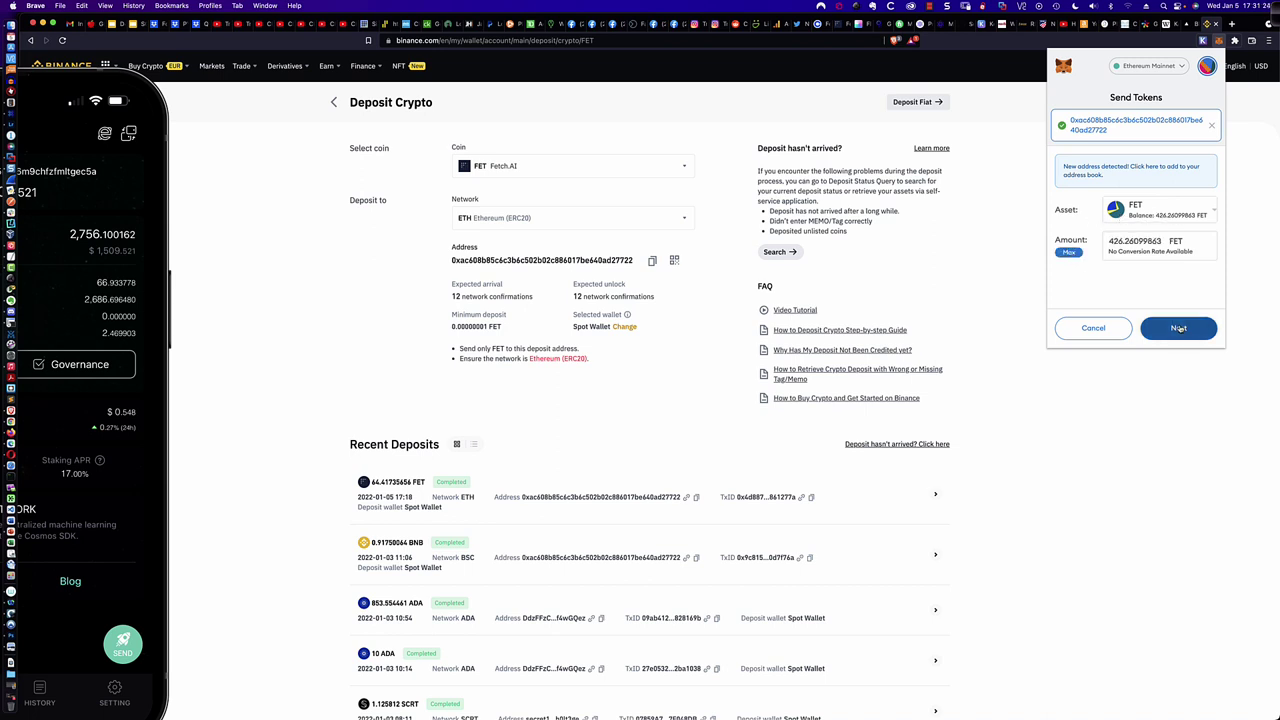
left_click(1179, 328)
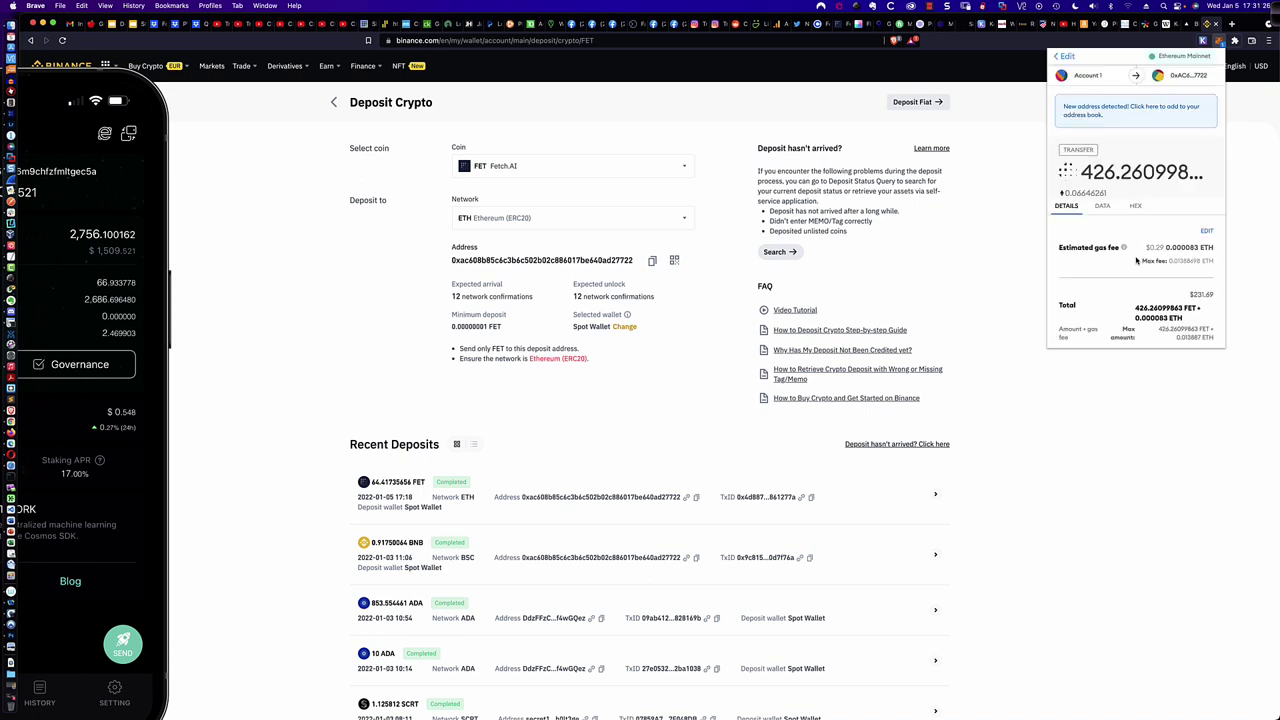
Step: Approve the 426.26099863 FET transfer in the MetaMask confirmation
scroll(1135, 261, "down", 1)
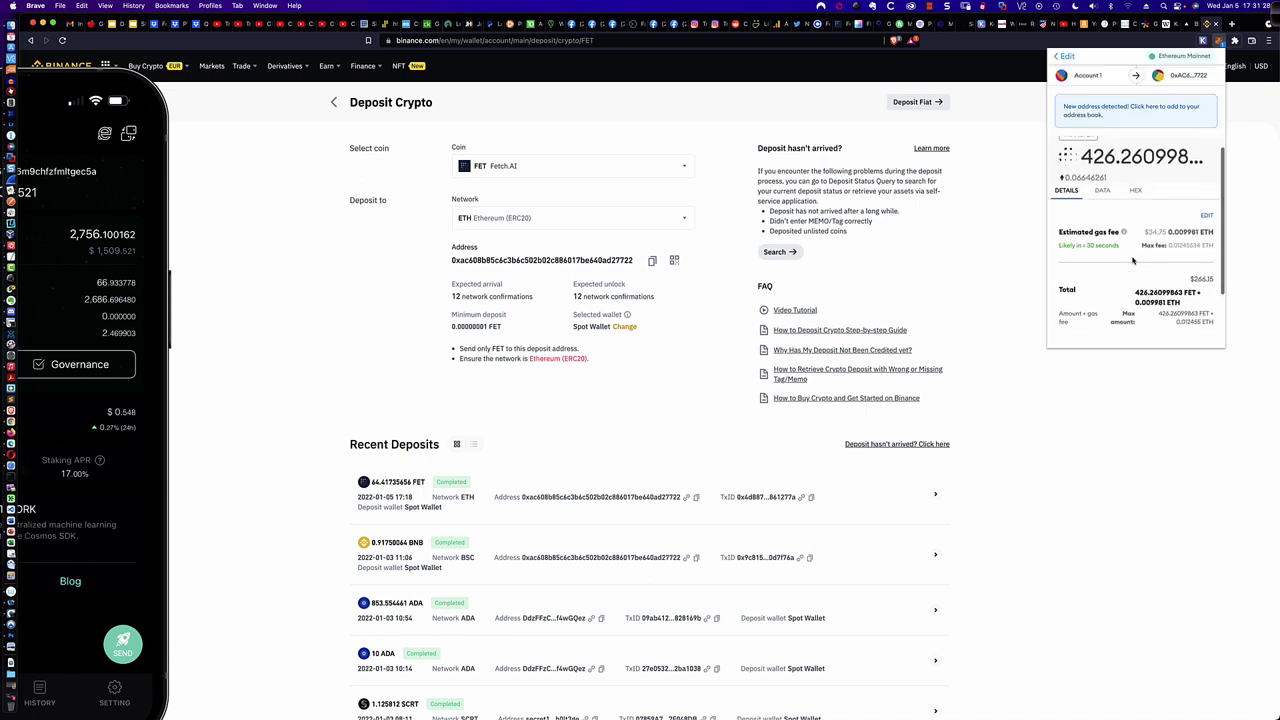
scroll(1133, 260, "down", 1)
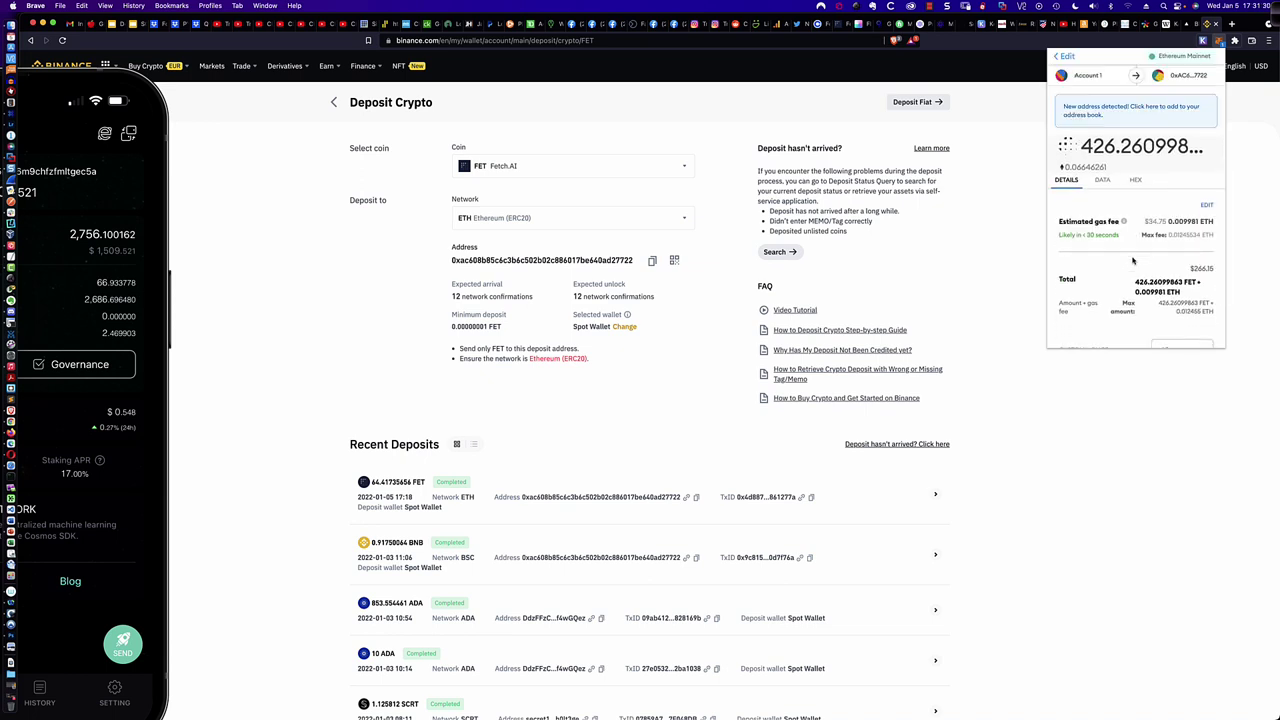
scroll(1133, 260, "down", 1)
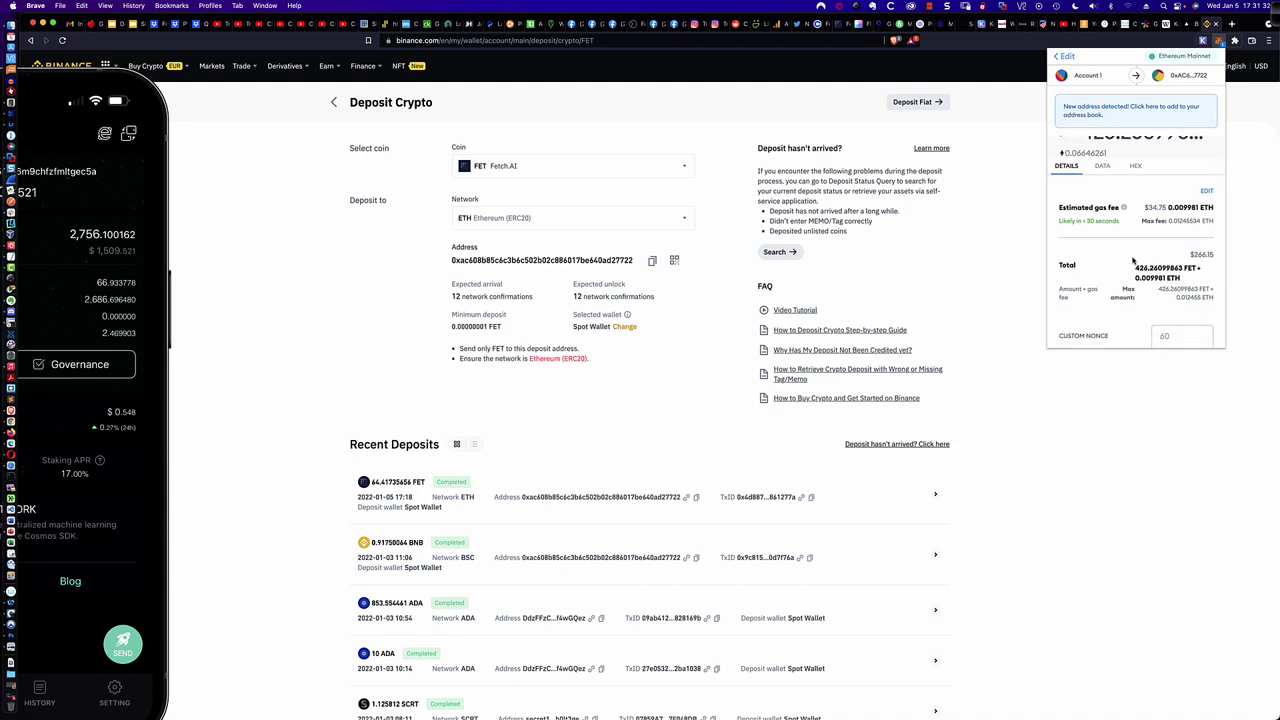
scroll(1133, 260, "down", 3)
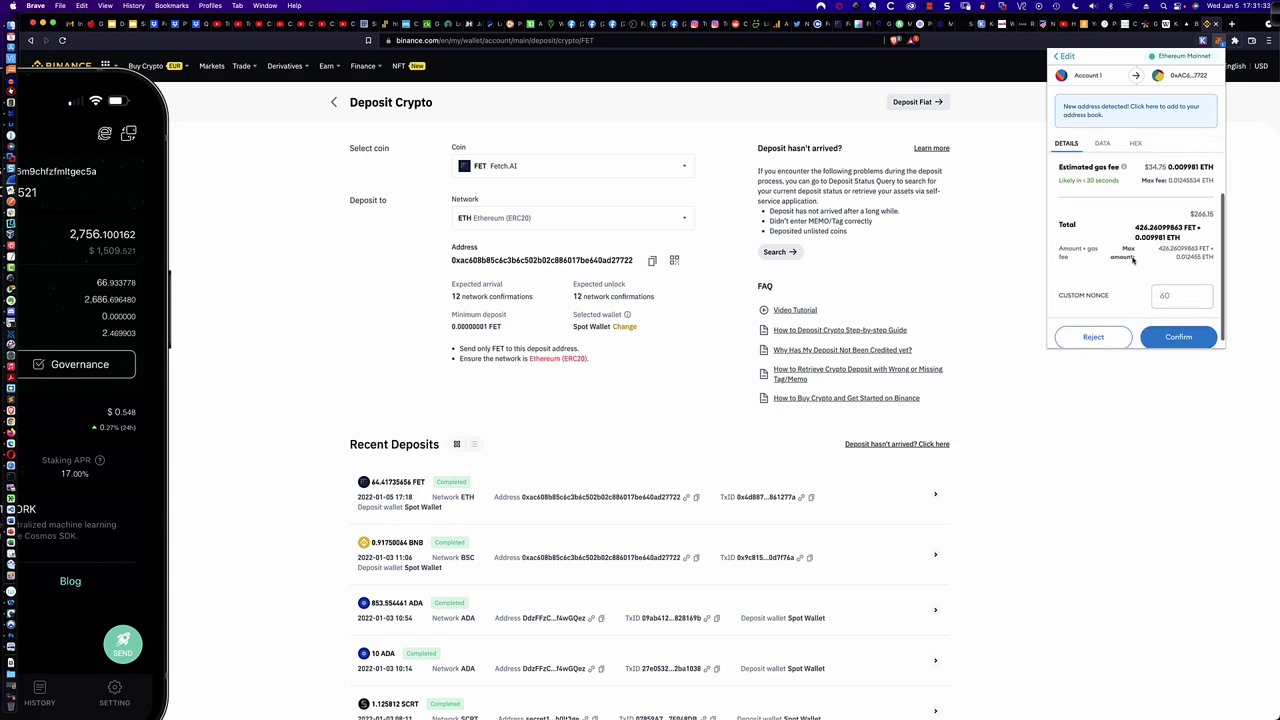
left_click(1174, 330)
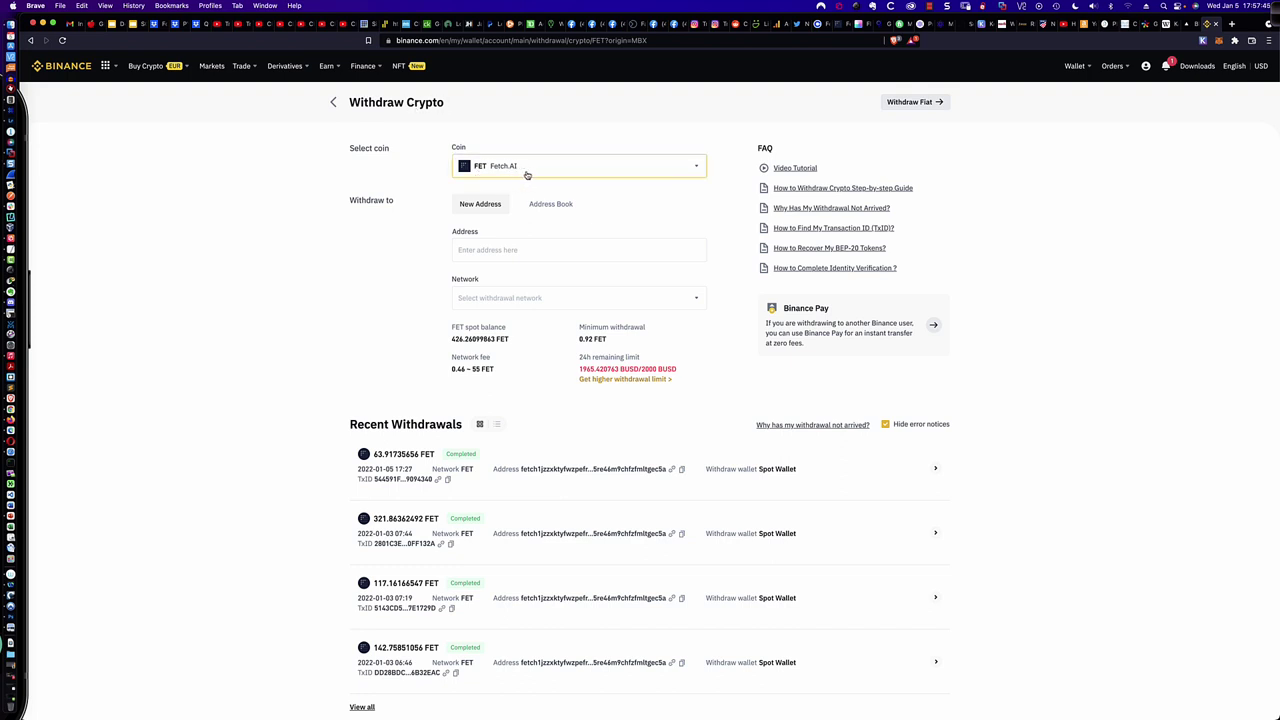
Step: Choose the saved Cosmostation address from Binance's address book as the FET withdrawal destination
left_click(551, 205)
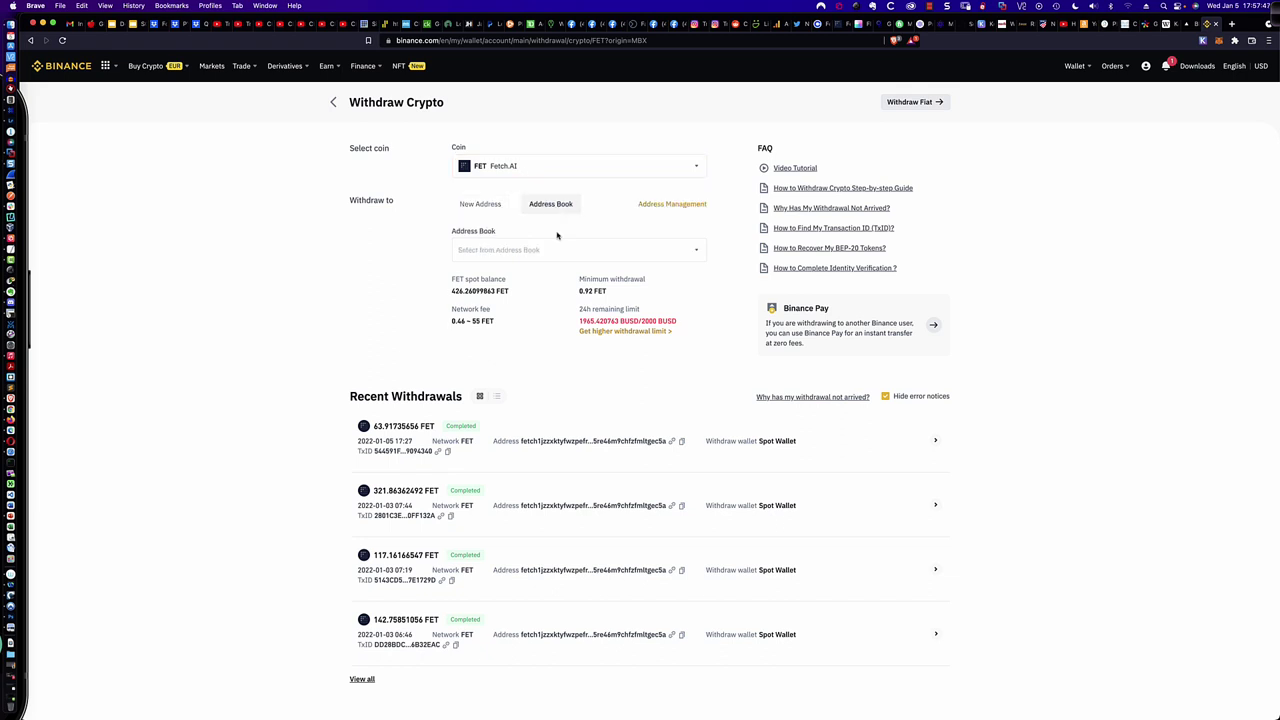
left_click(519, 250)
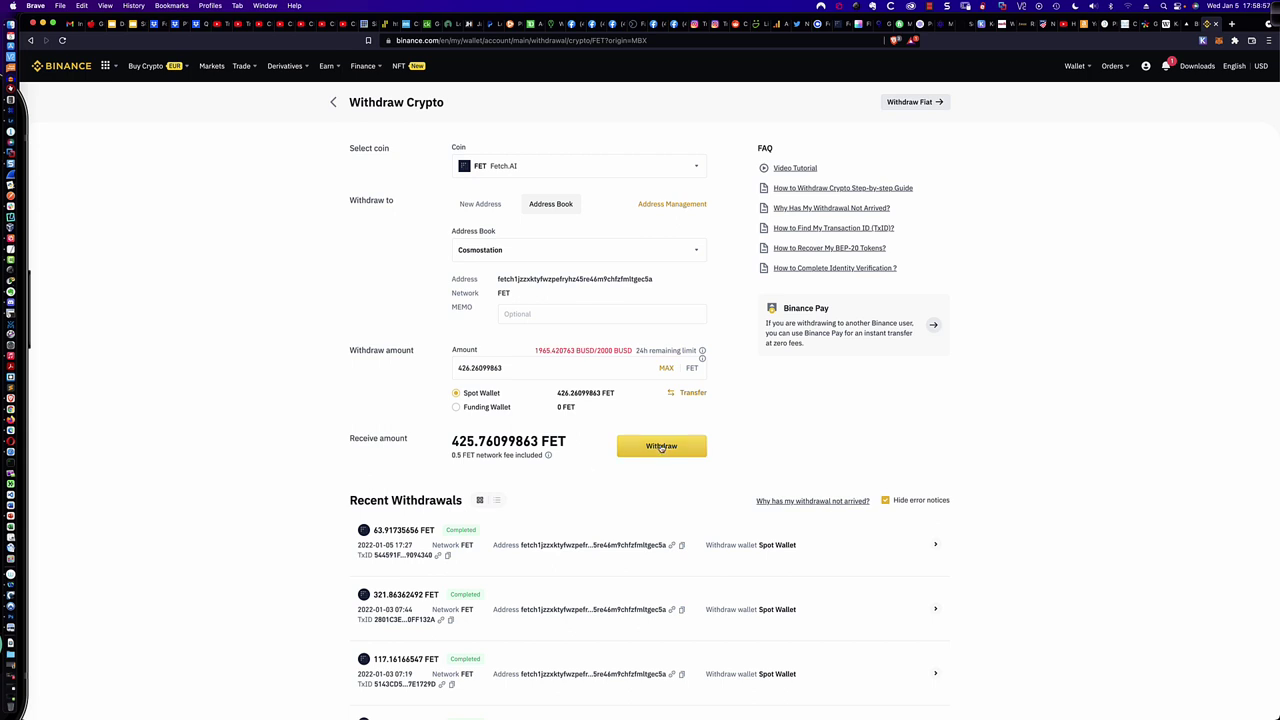
Step: Send the FET withdrawal, accepting the memo warning and entering the e-mail verification code
left_click(660, 448)
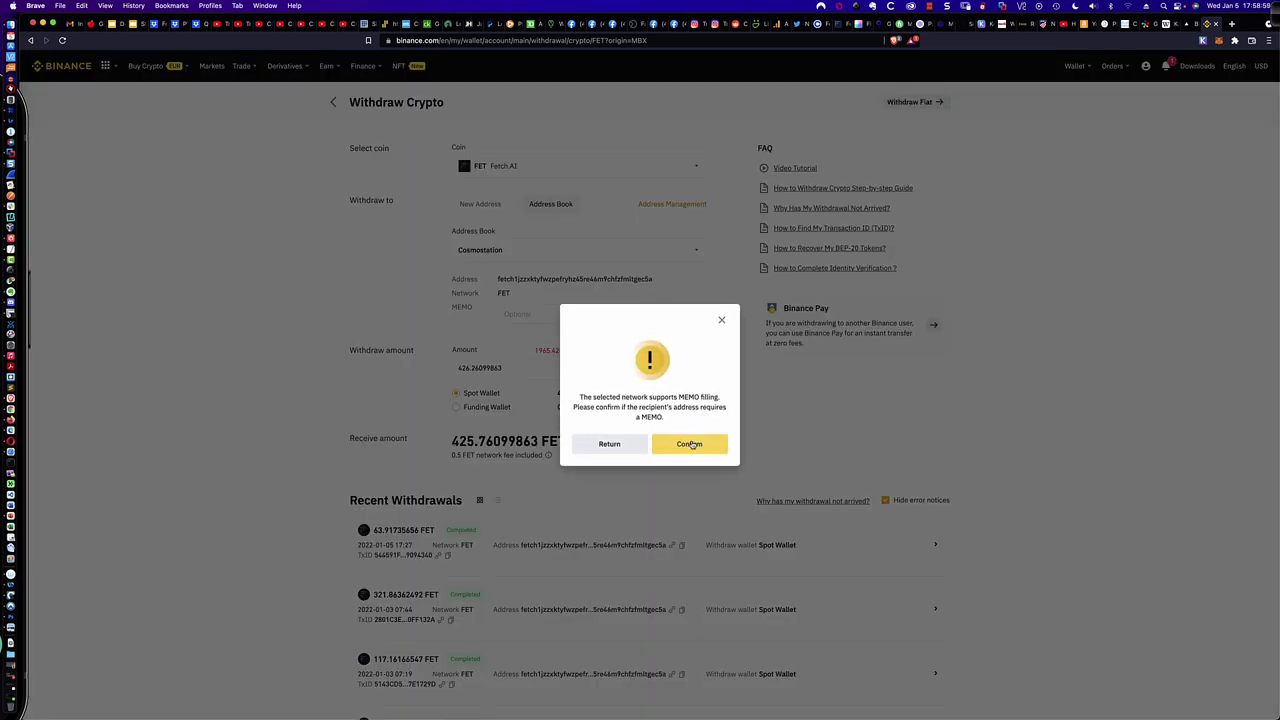
left_click(690, 444)
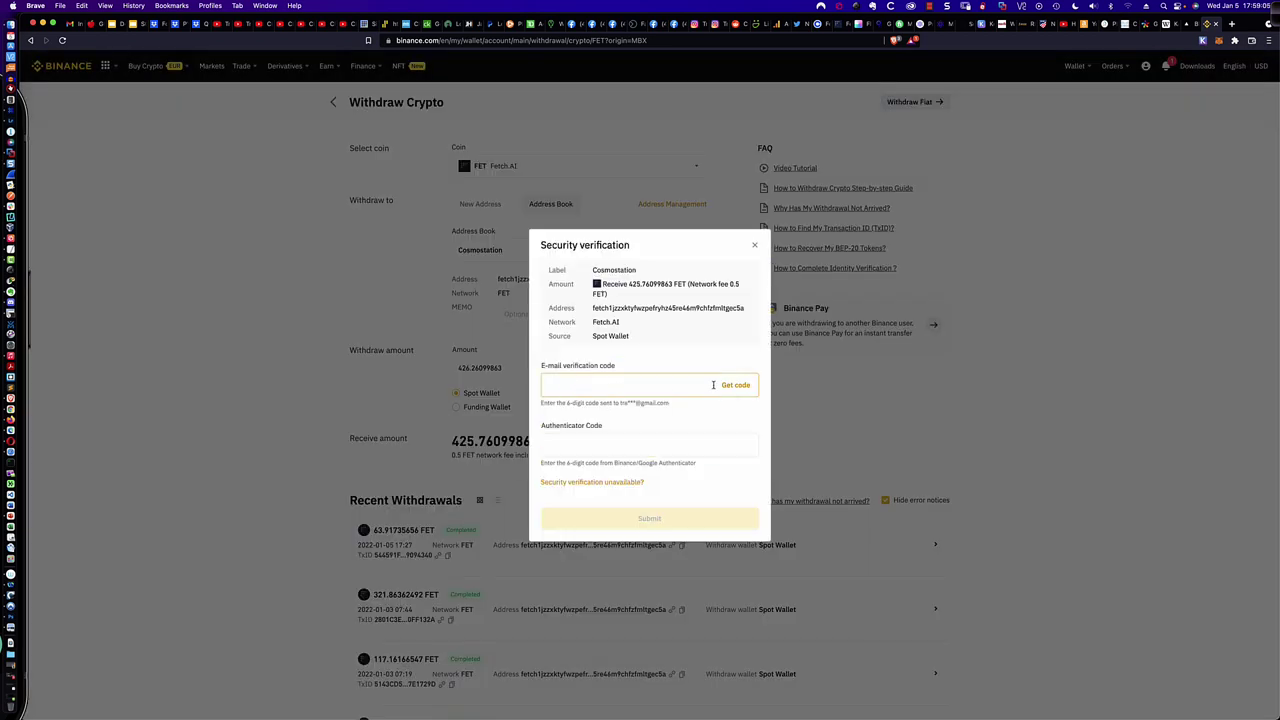
left_click(731, 386)
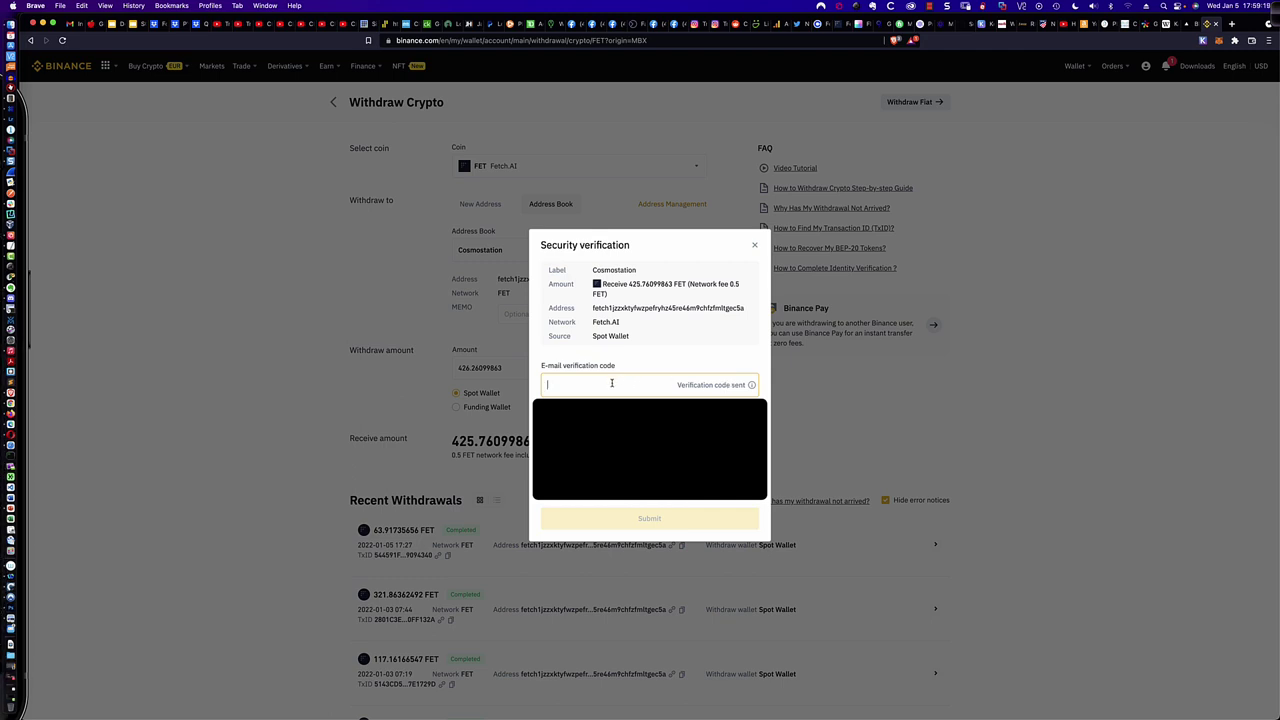
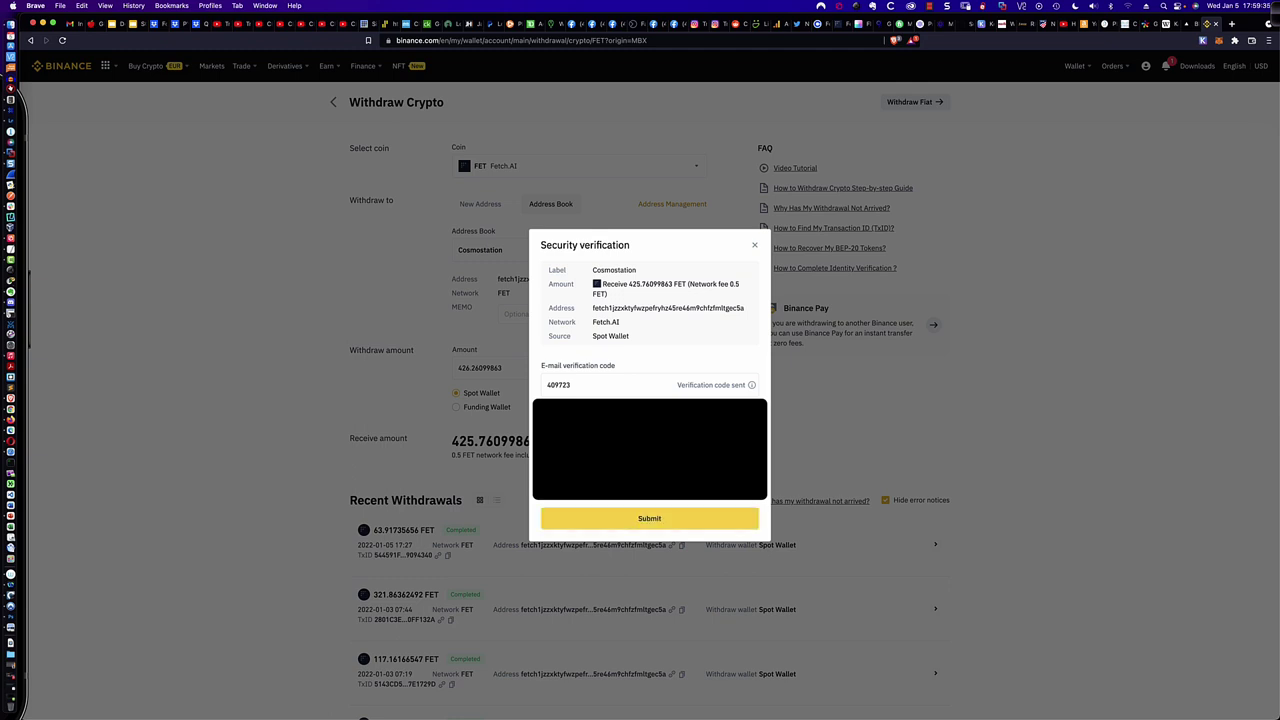
left_click(671, 520)
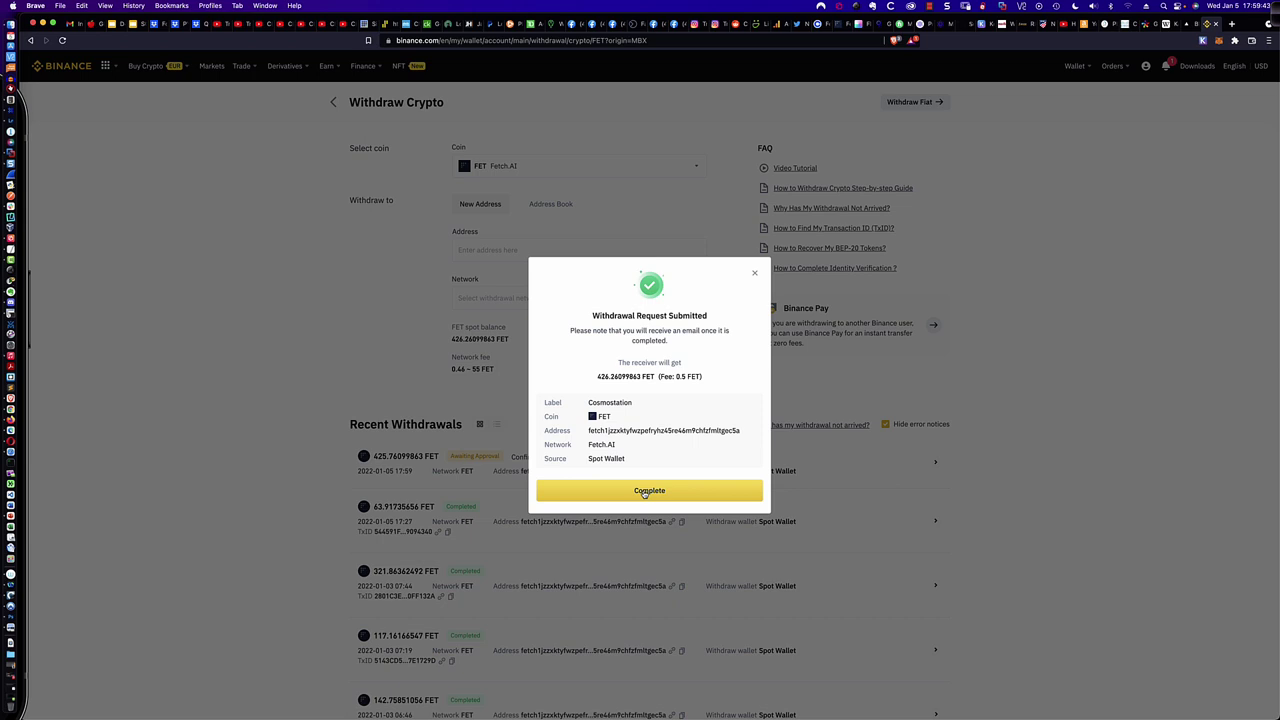
Step: Dismiss the 'withdrawal submitted' and 'Awaiting Approval' notices on Binance
left_click(645, 491)
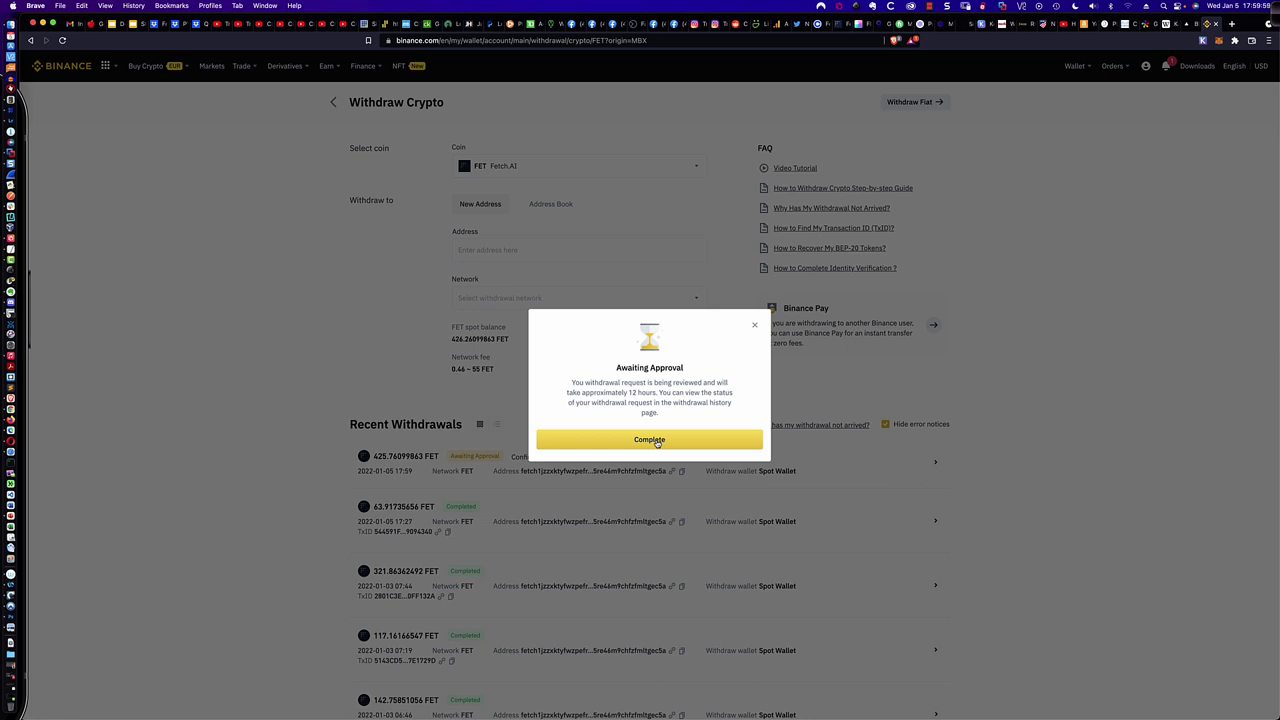
left_click(657, 441)
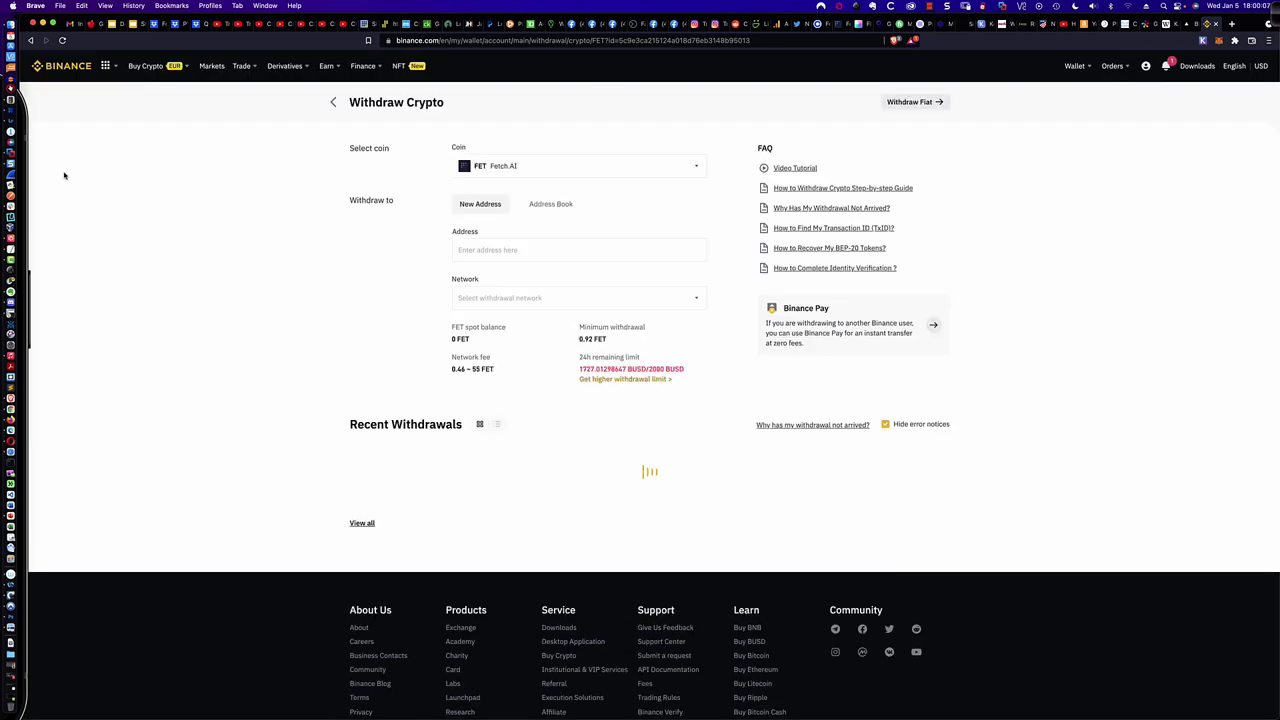
Step: Activate the Reflector phone mirror and drag the Cosmostation wallet into view
left_click(29, 190)
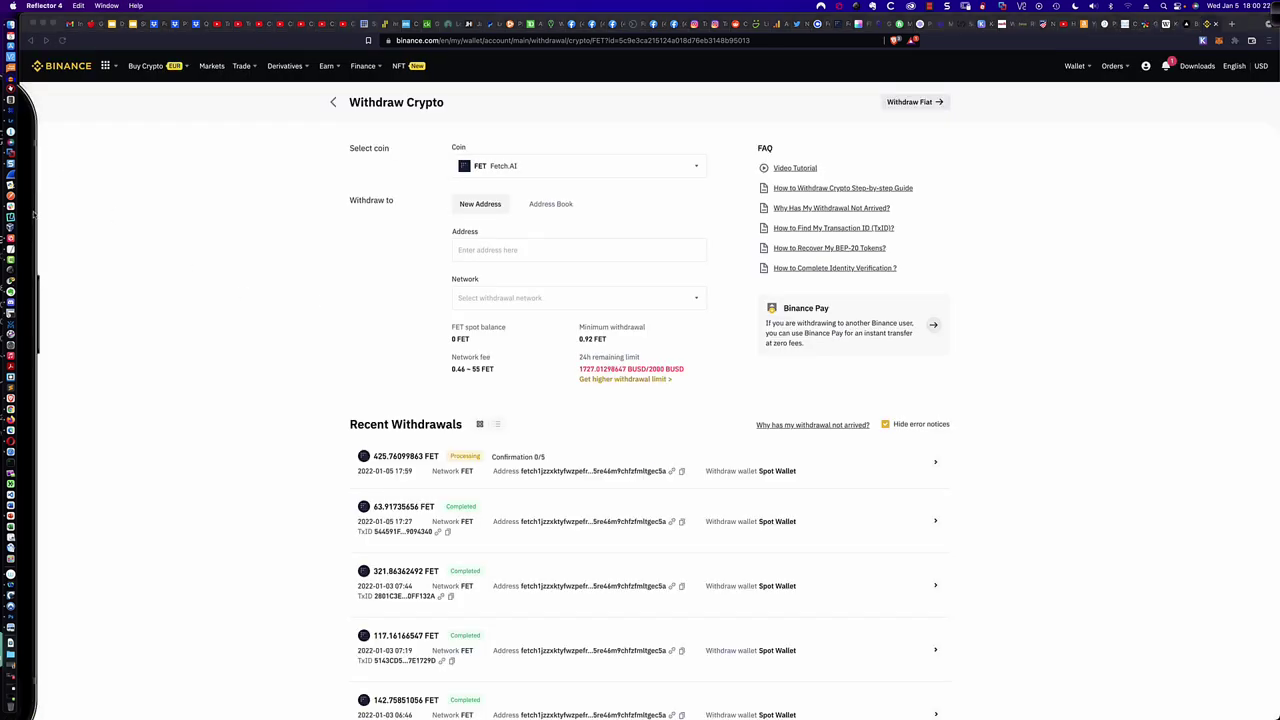
left_click_drag(33, 222, 349, 219)
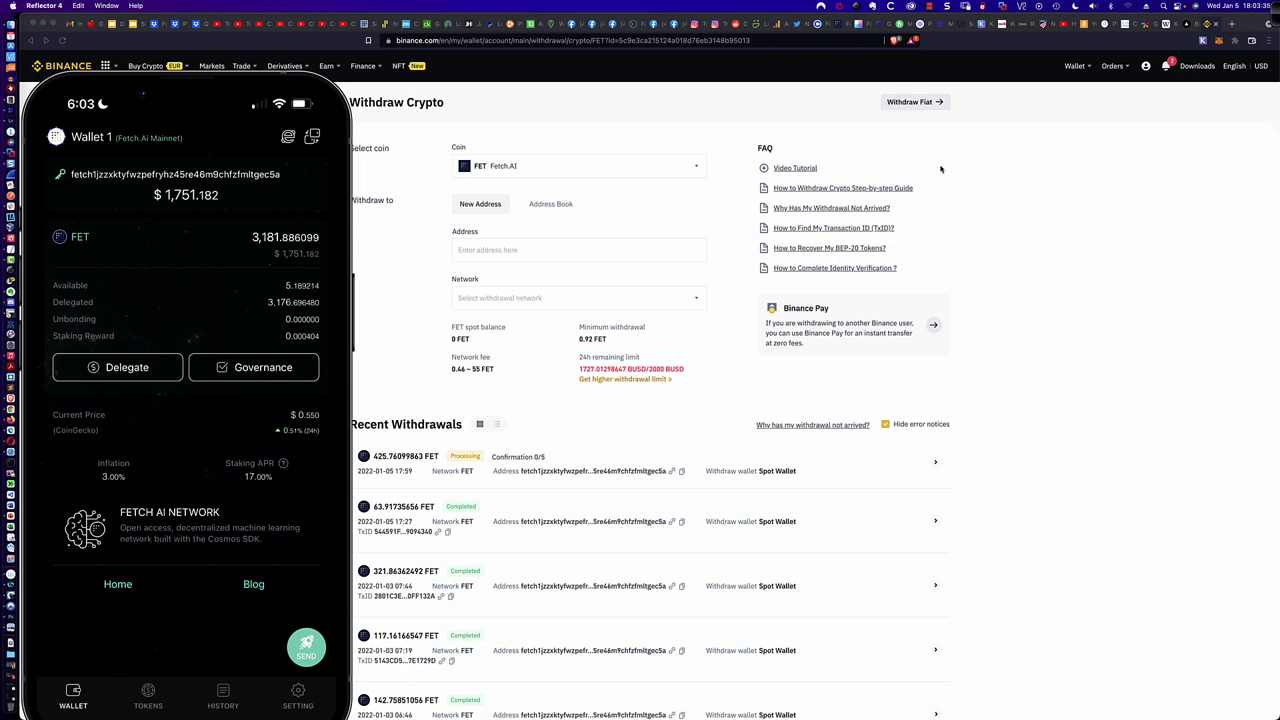
Step: Push the Cosmostation phone mirror to the left screen edge, uncovering Binance's recent withdrawals
left_click_drag(352, 190, 21, 193)
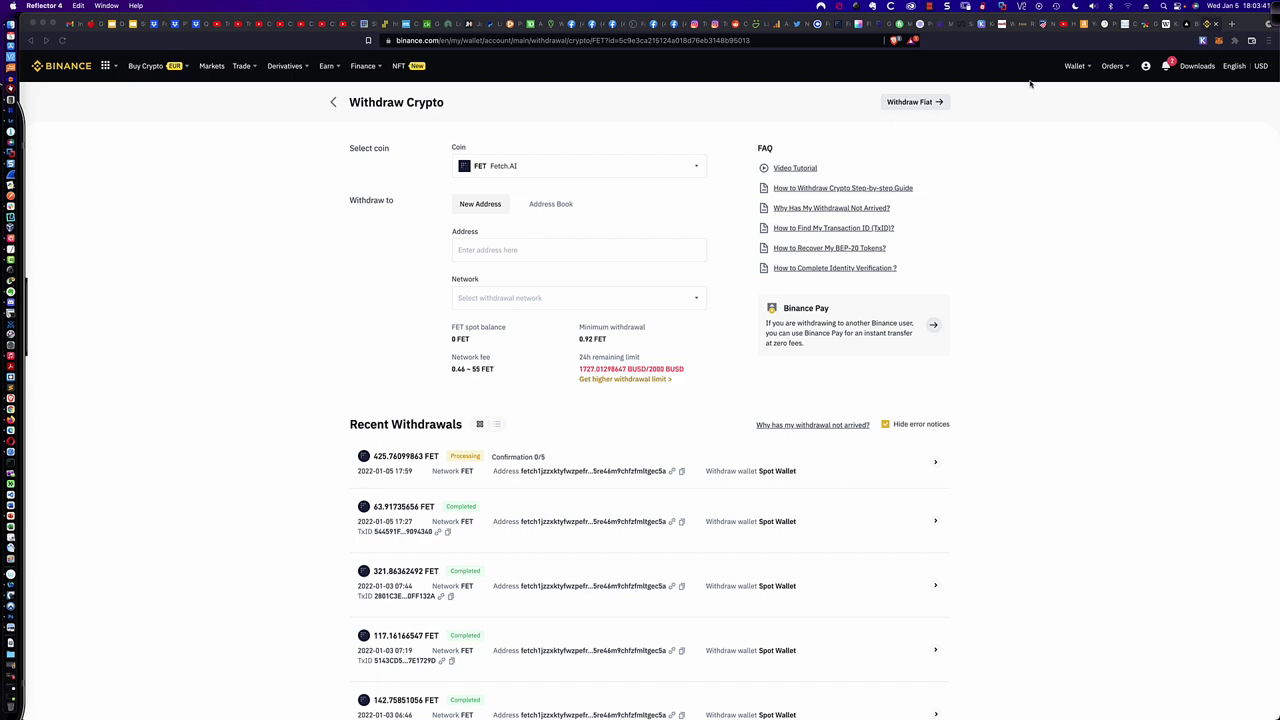
Step: Switch to the fetch.ai tab showing 'Artificial Intelligence for Blockchains'
left_click(842, 26)
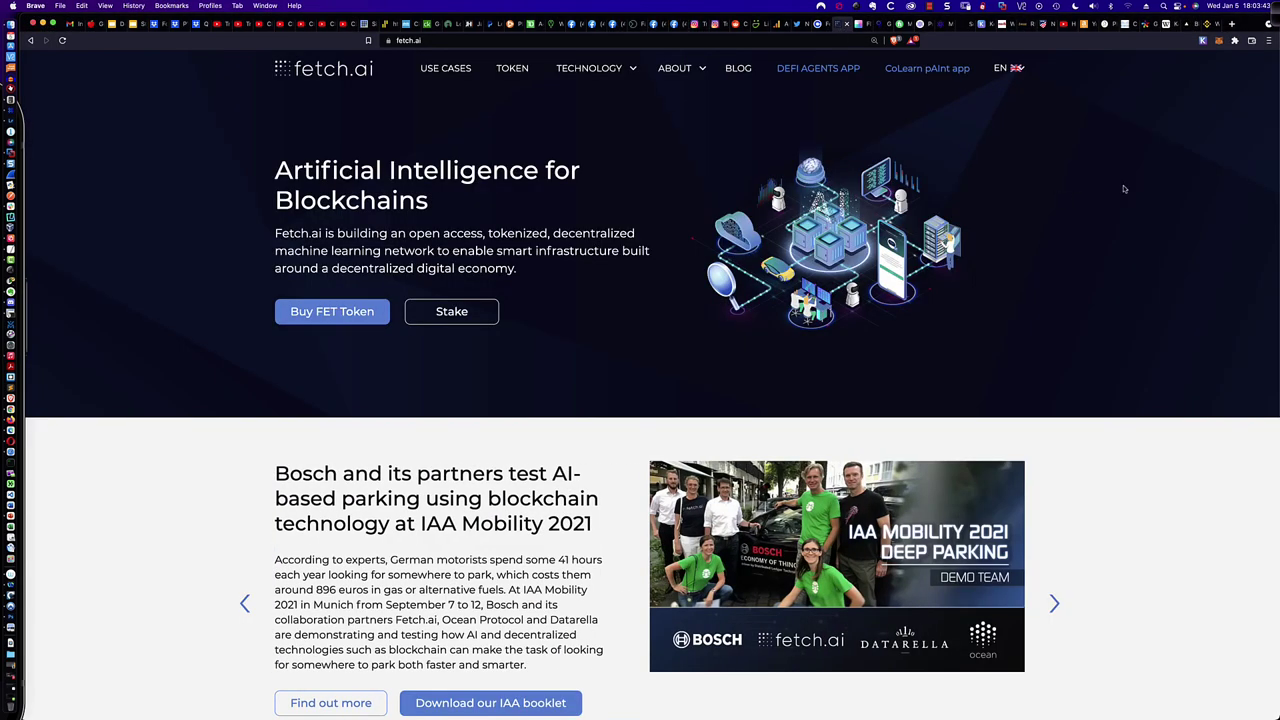